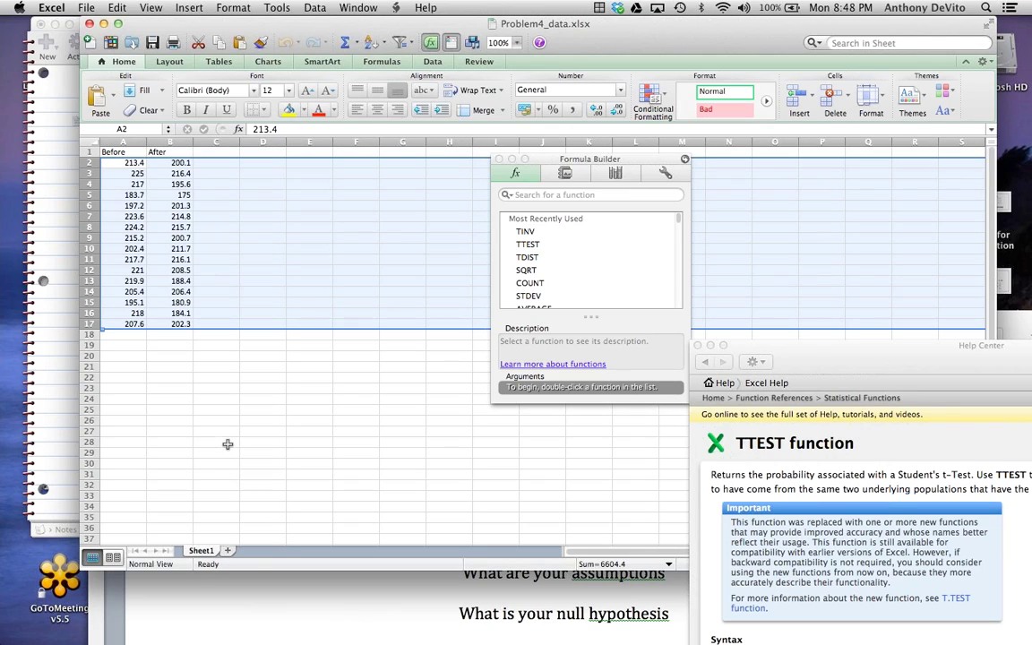
Examine the Before and After data columns and the pair of values in row 2
left_click(220, 442)
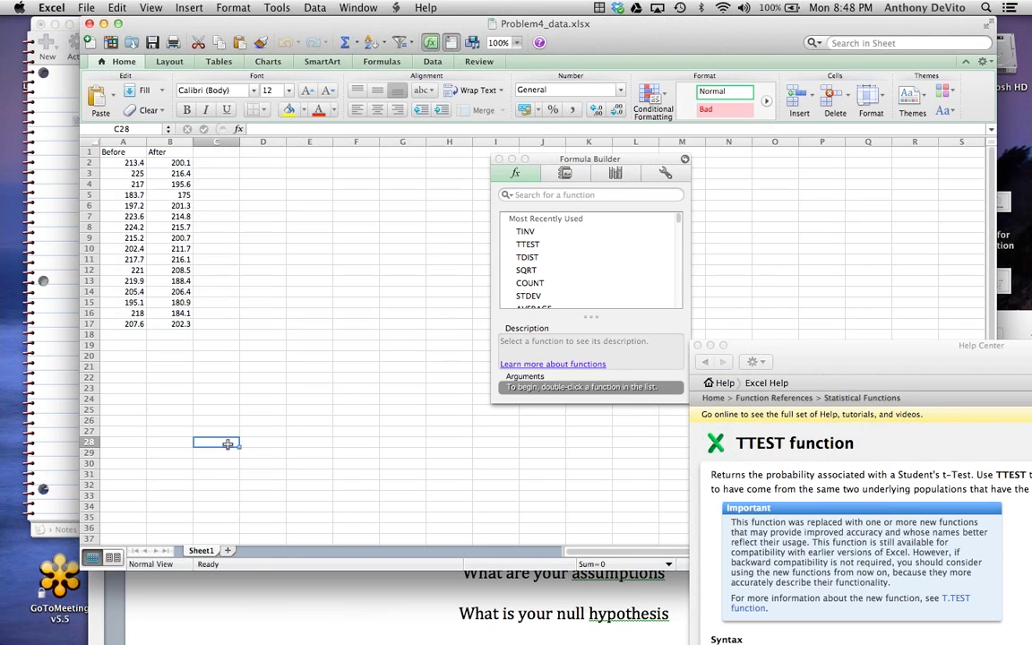
left_click(108, 160)
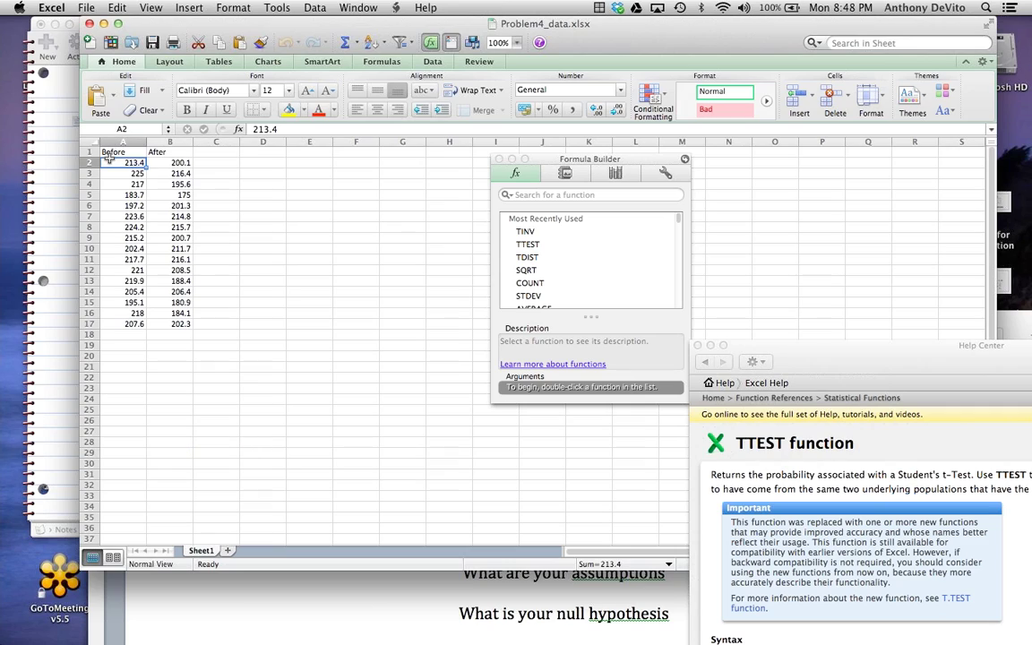
left_click(160, 161)
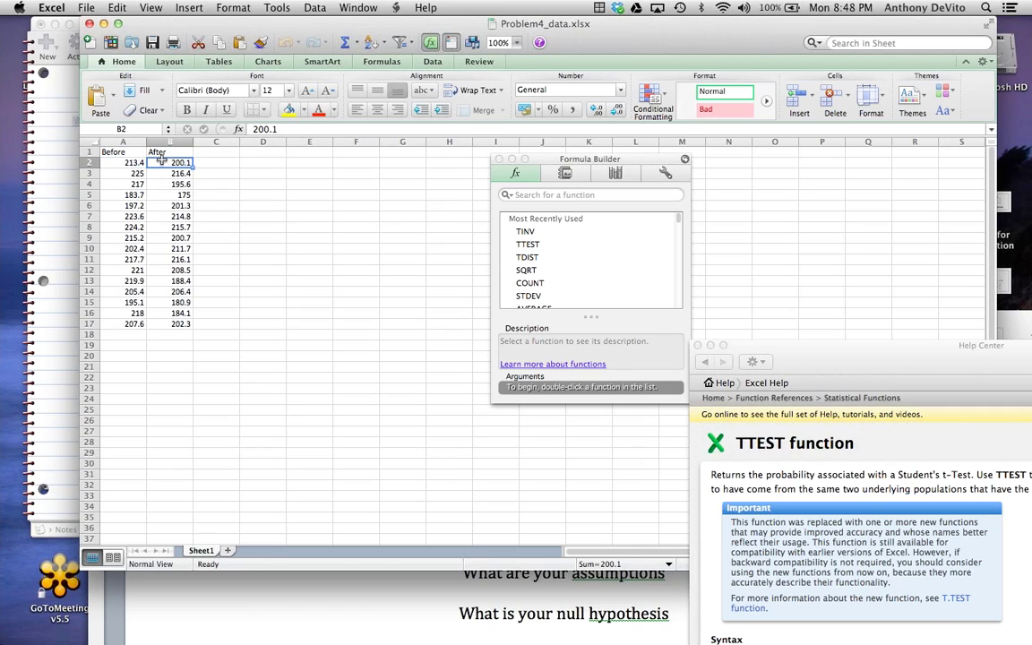
left_click(216, 173)
left_click(126, 165)
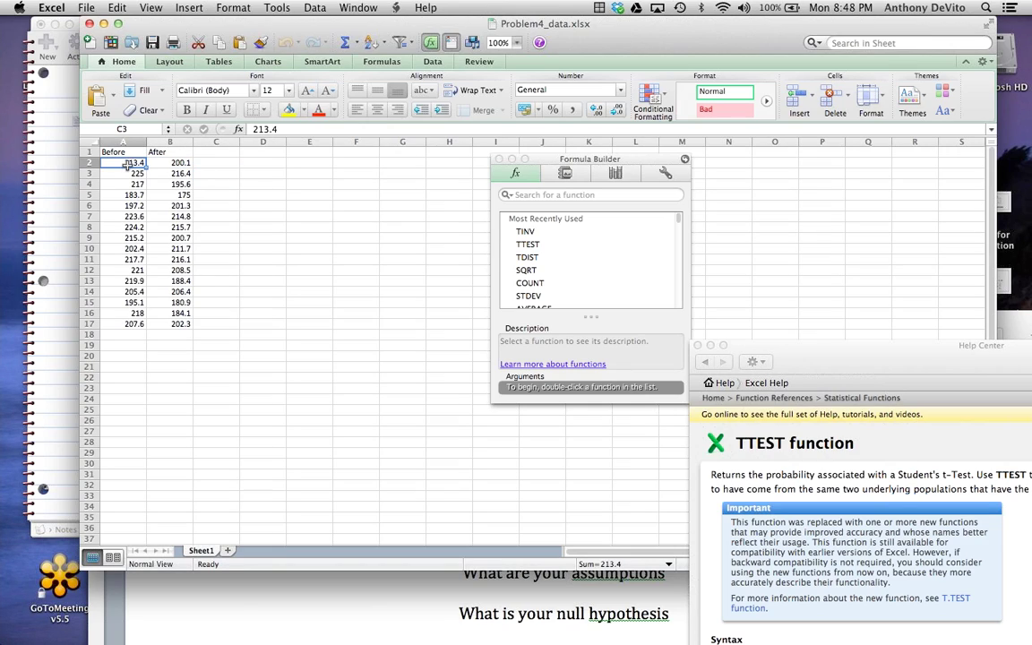
left_click_drag(127, 166, 135, 324)
left_click_drag(183, 163, 179, 321)
left_click(340, 320)
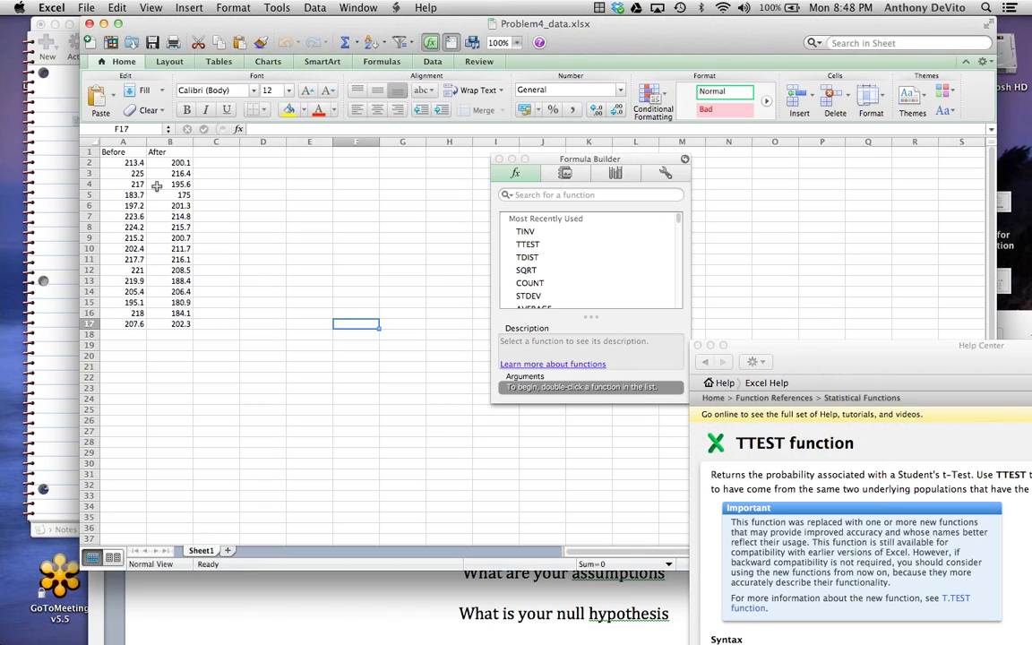
left_click(88, 162)
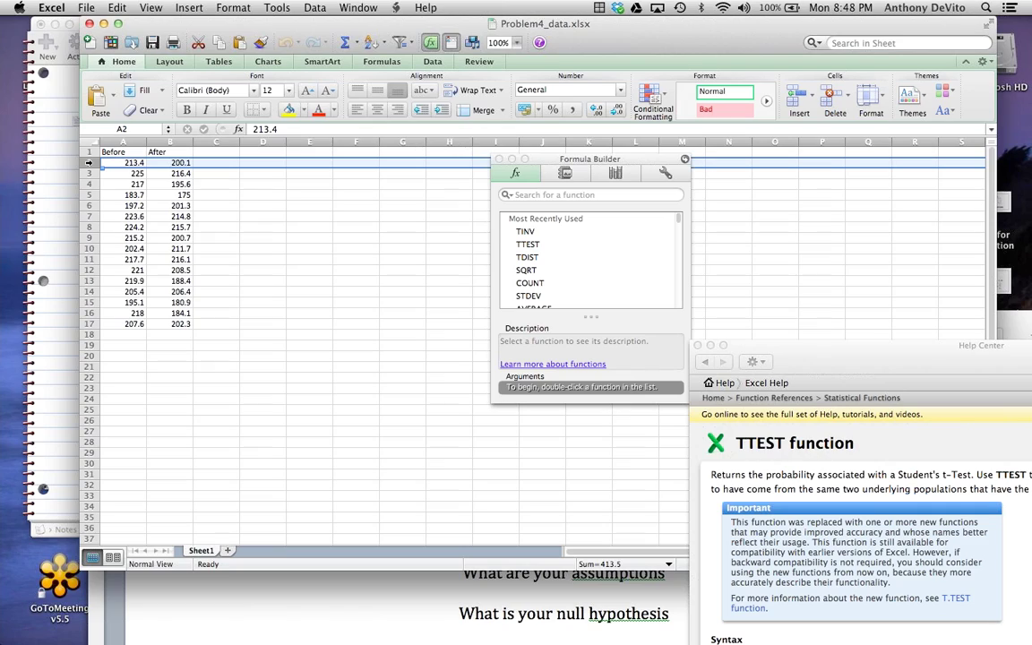
left_click(108, 163)
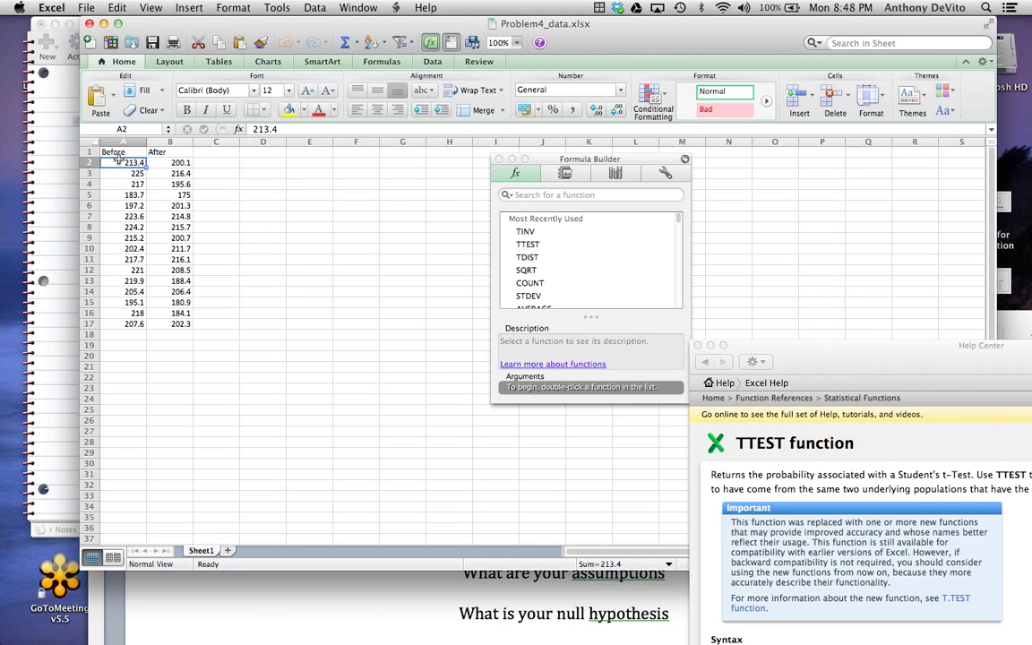
left_click(157, 163)
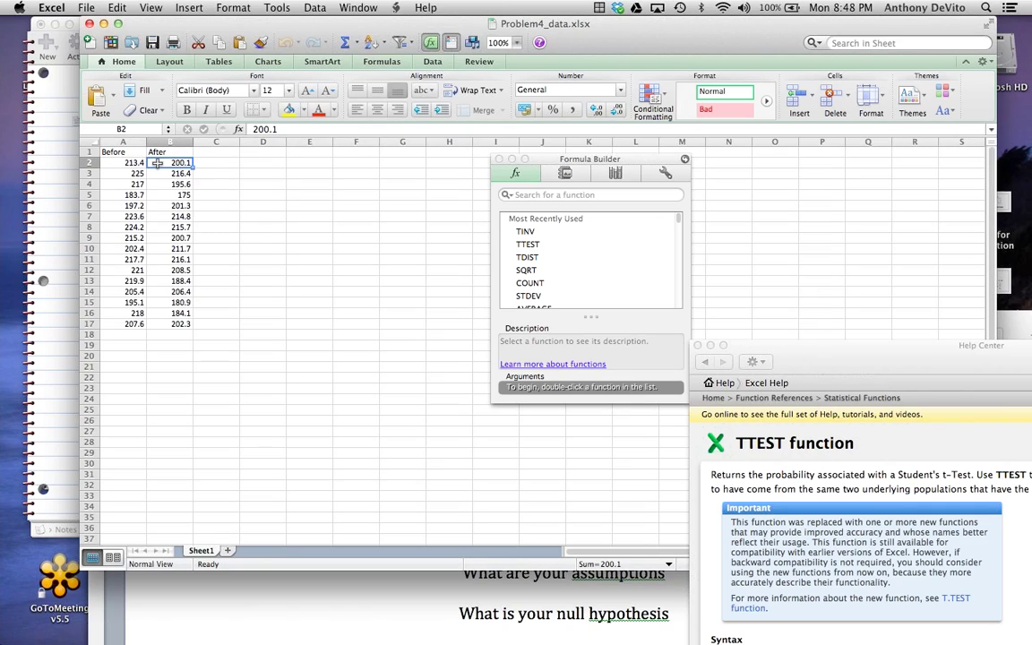
Enter the example values 218 in cell D2 and 223 in cell E2
left_click(262, 162)
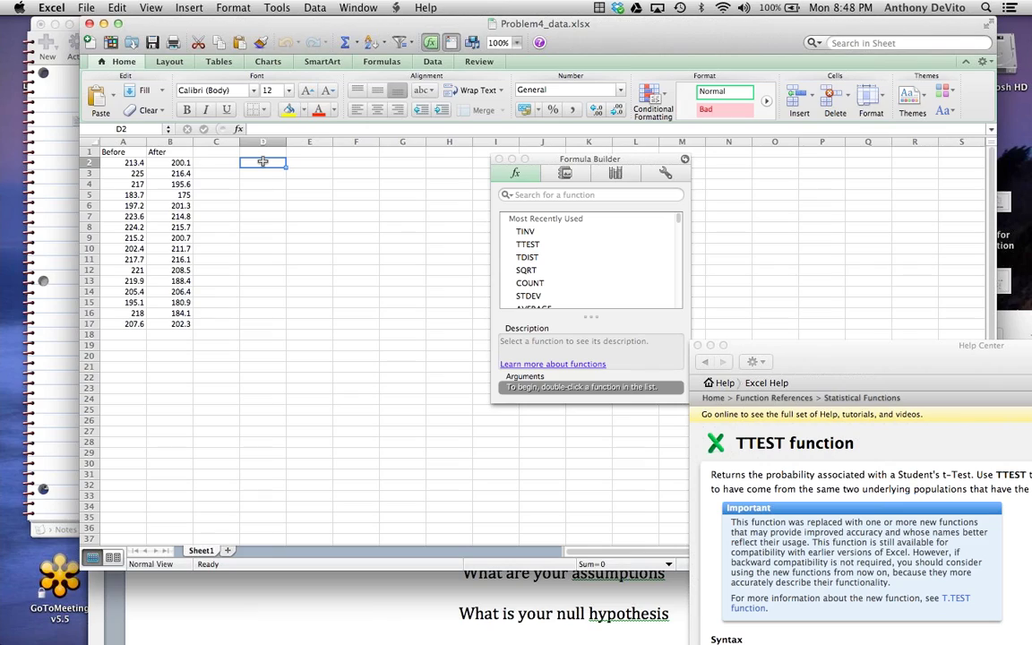
type("218")
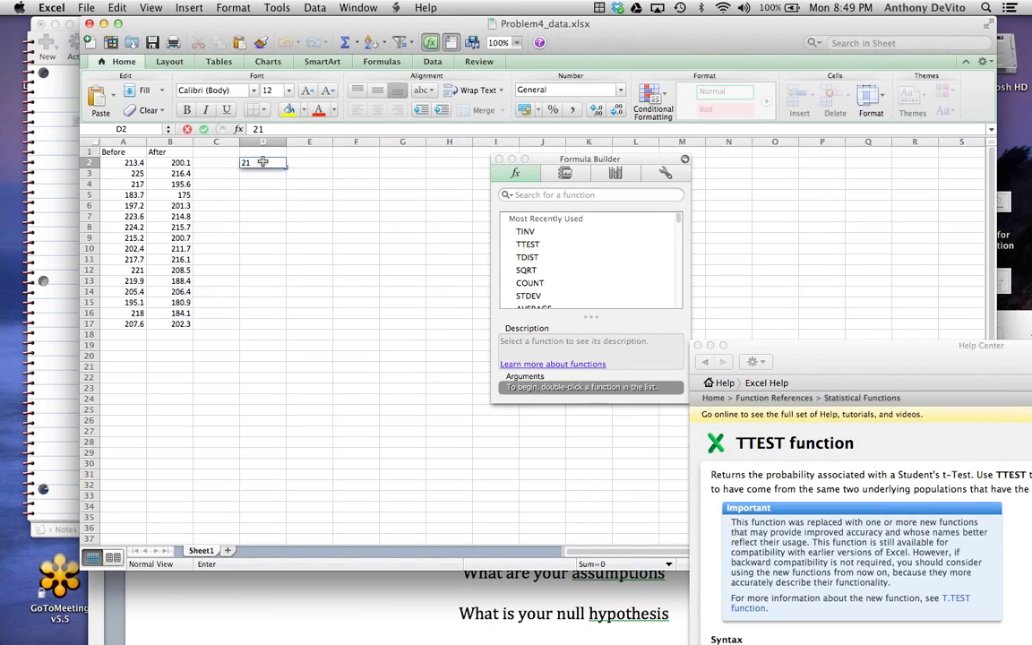
left_click(303, 168)
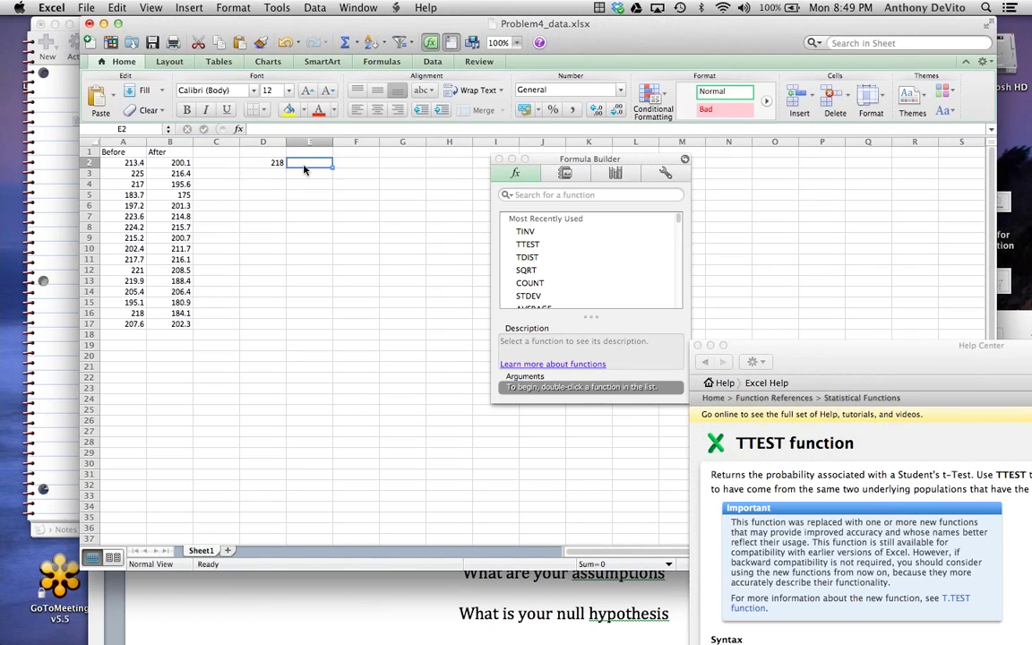
type("223")
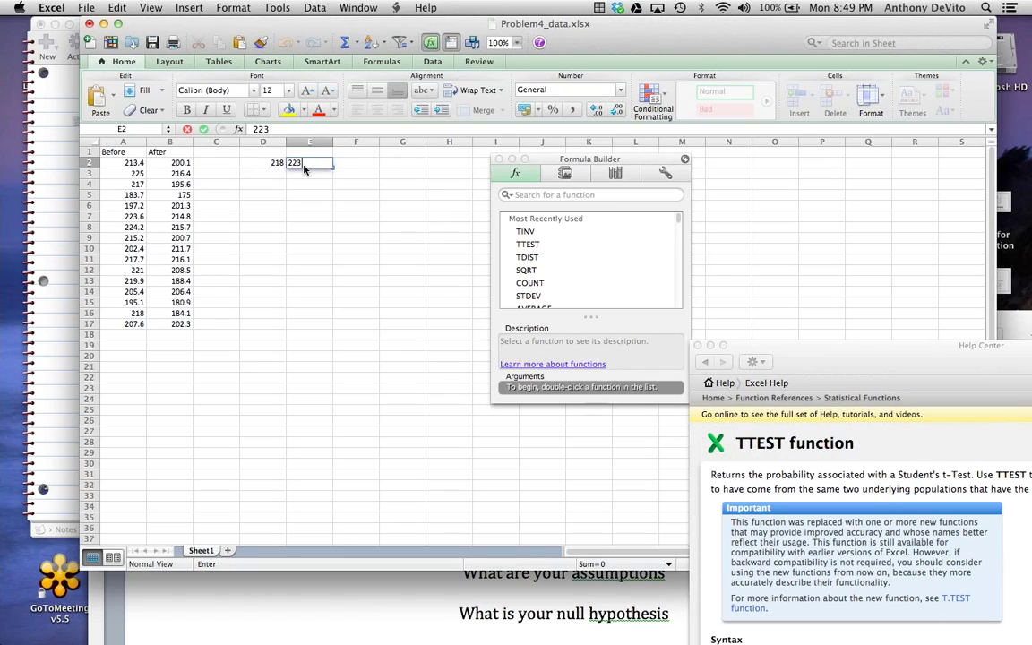
left_click(360, 187)
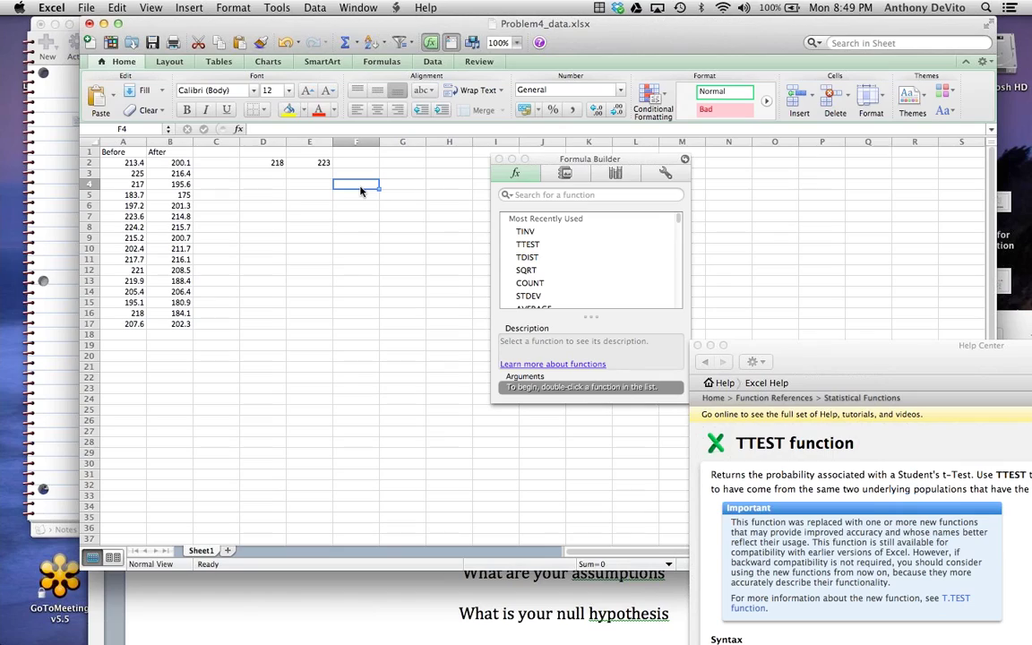
Compare the two example values in cells D2 and E2
left_click(309, 163)
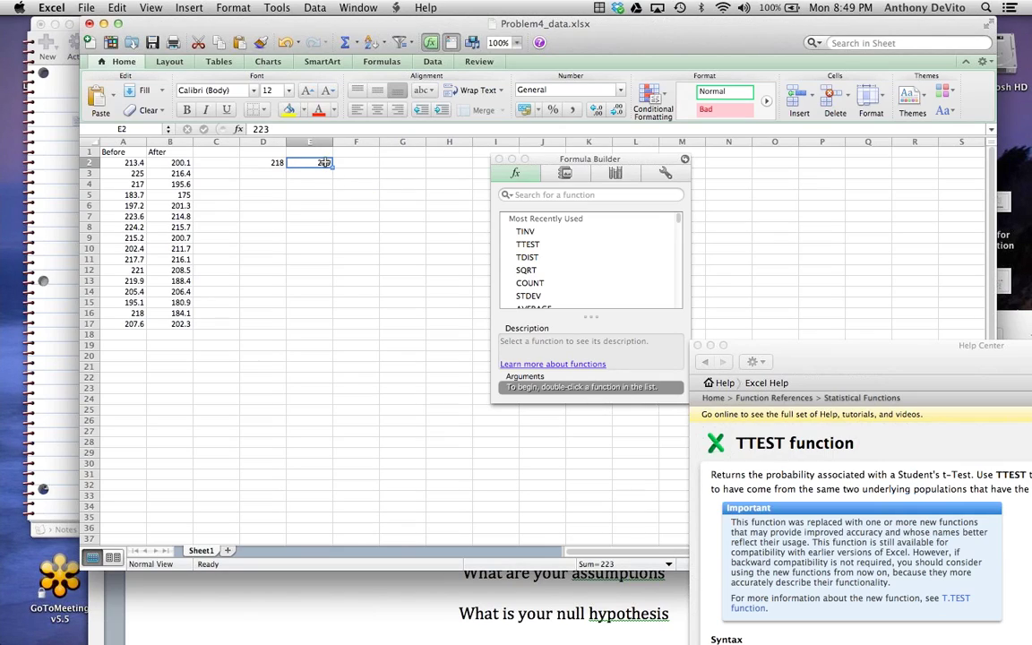
left_click(271, 162)
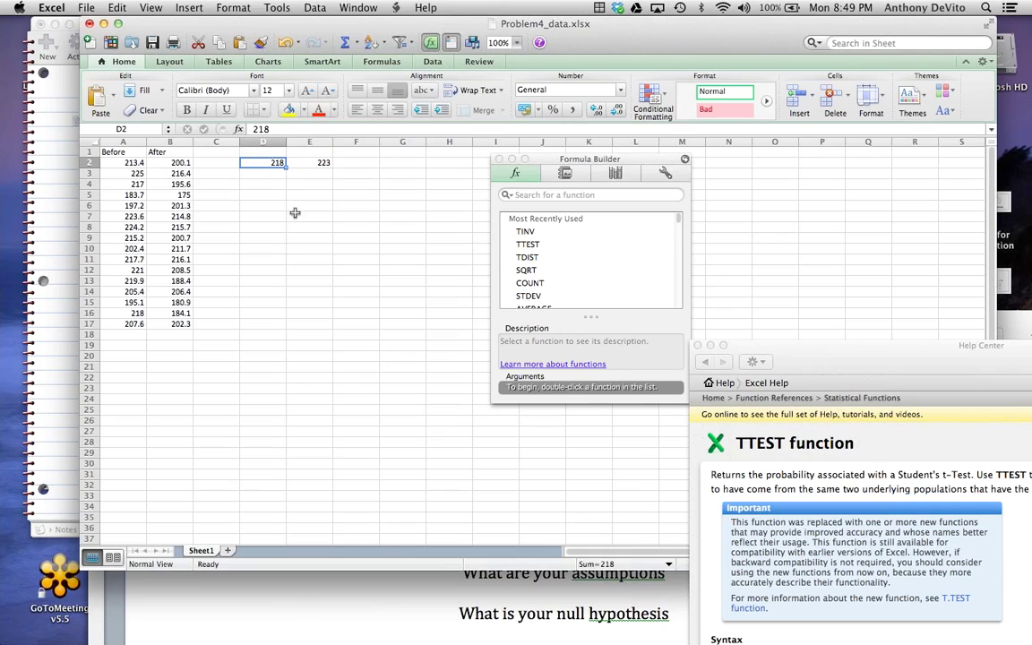
left_click(312, 163)
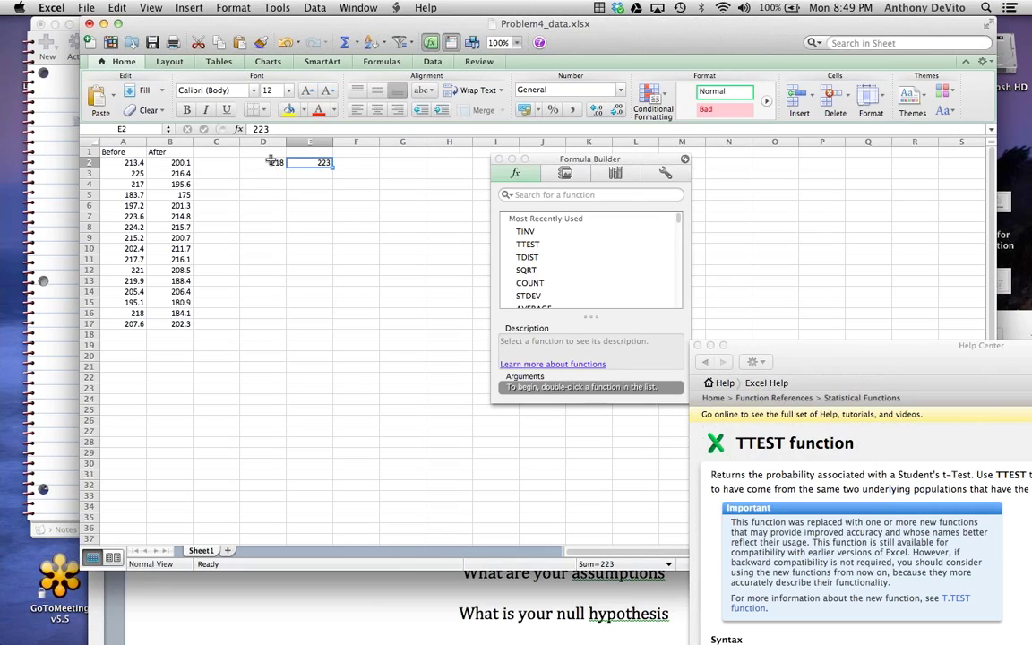
left_click(272, 162)
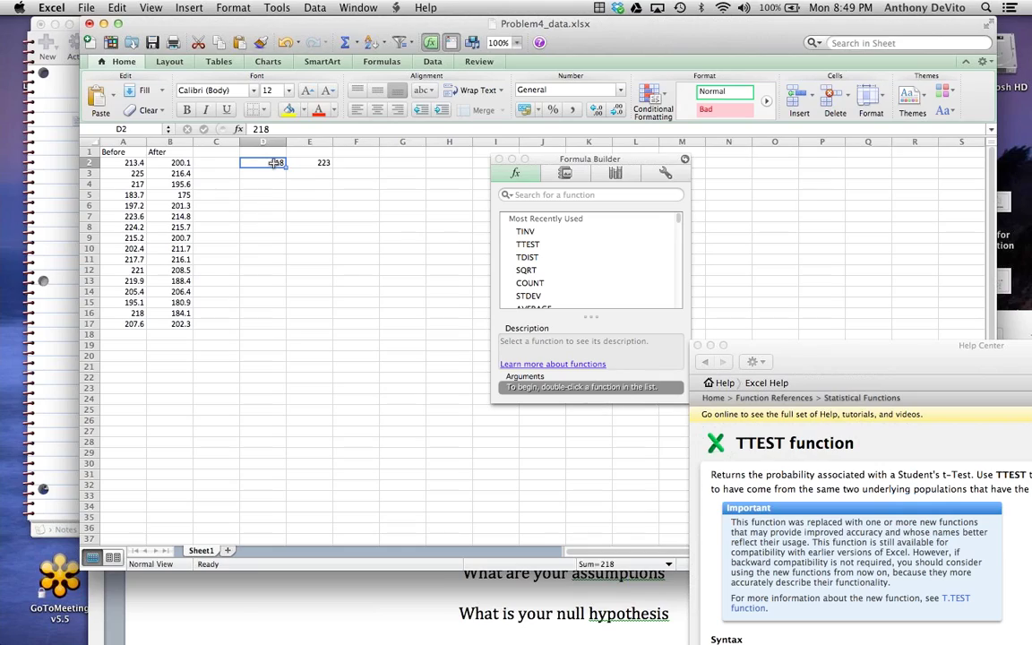
left_click(295, 164)
left_click(270, 164)
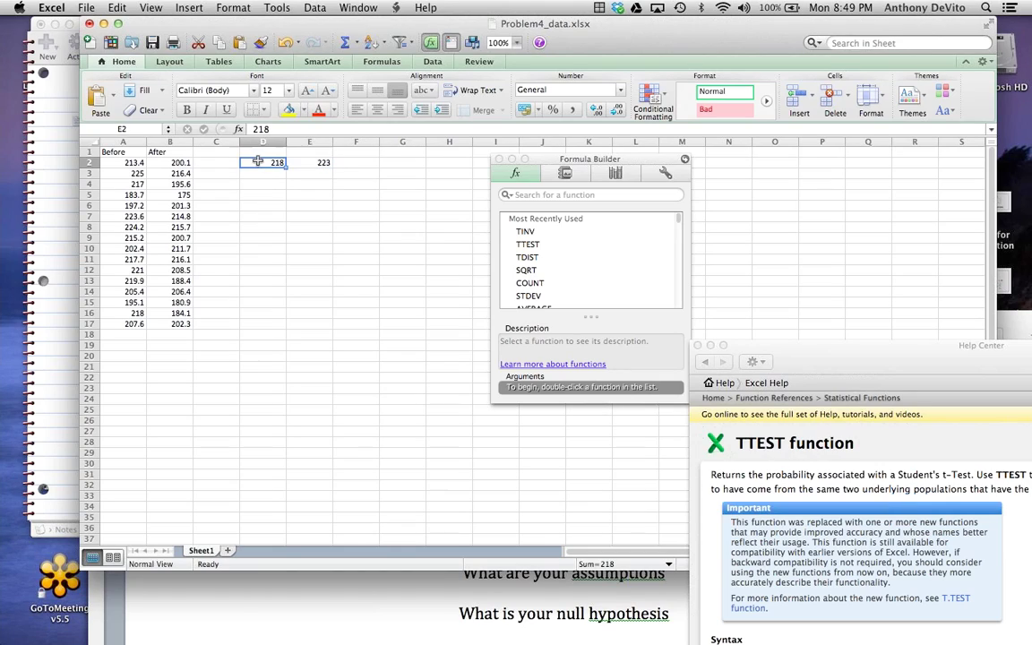
left_click(306, 164)
Clear the example values from cells D2 and E2
left_click(258, 162)
key("BackSpace")
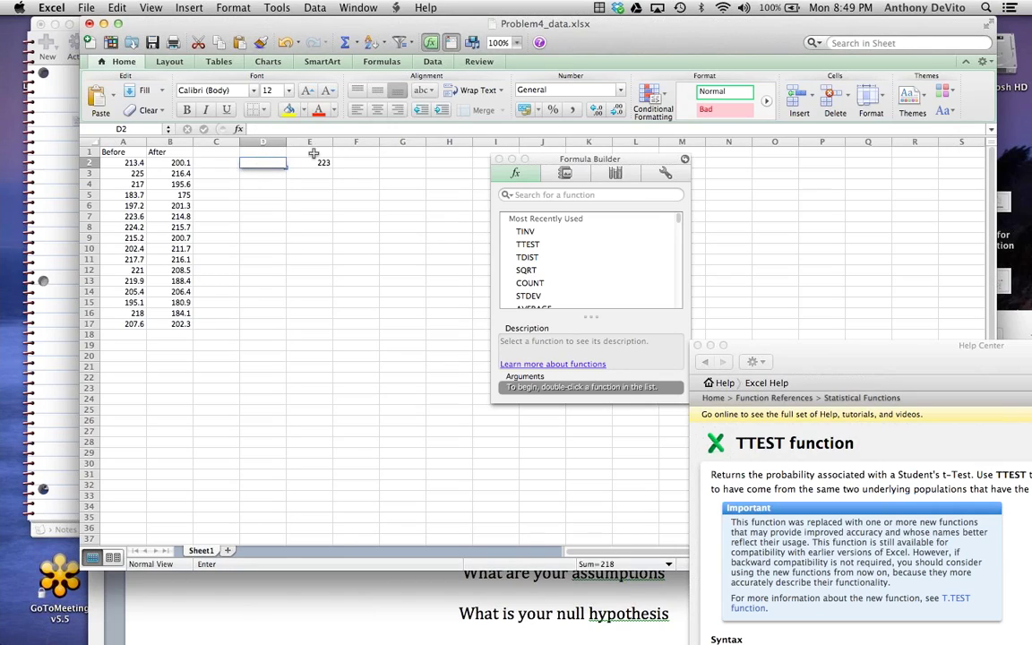
left_click(313, 162)
key("BackSpace")
left_click(310, 238)
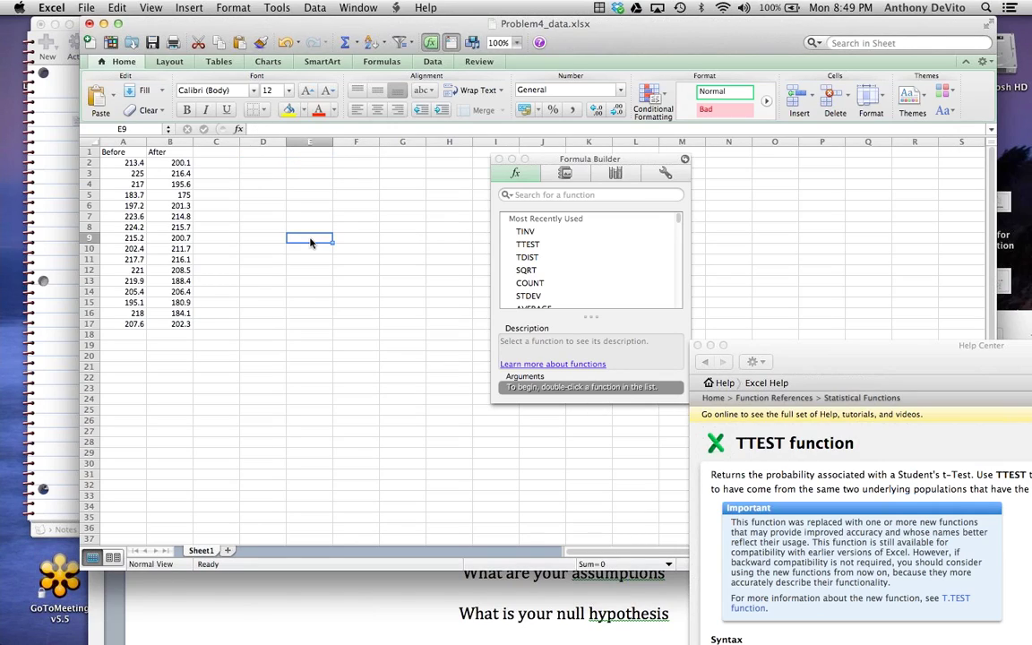
Examine the Before and After measurements as matched pairs, row by row, in rows 2 to 5
left_click(88, 162)
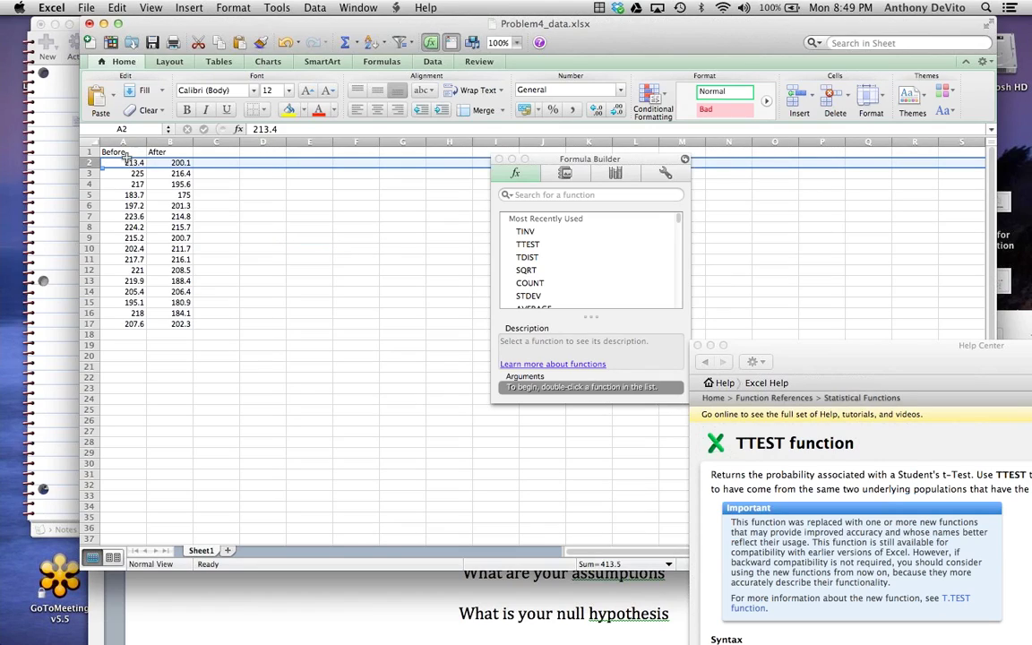
left_click(126, 162)
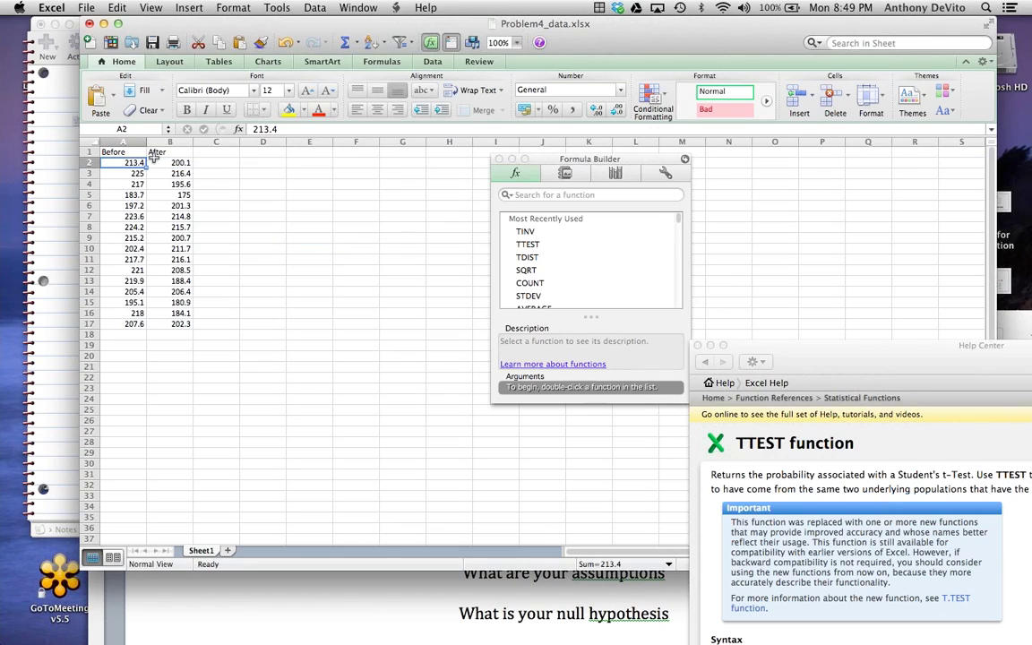
left_click(159, 162)
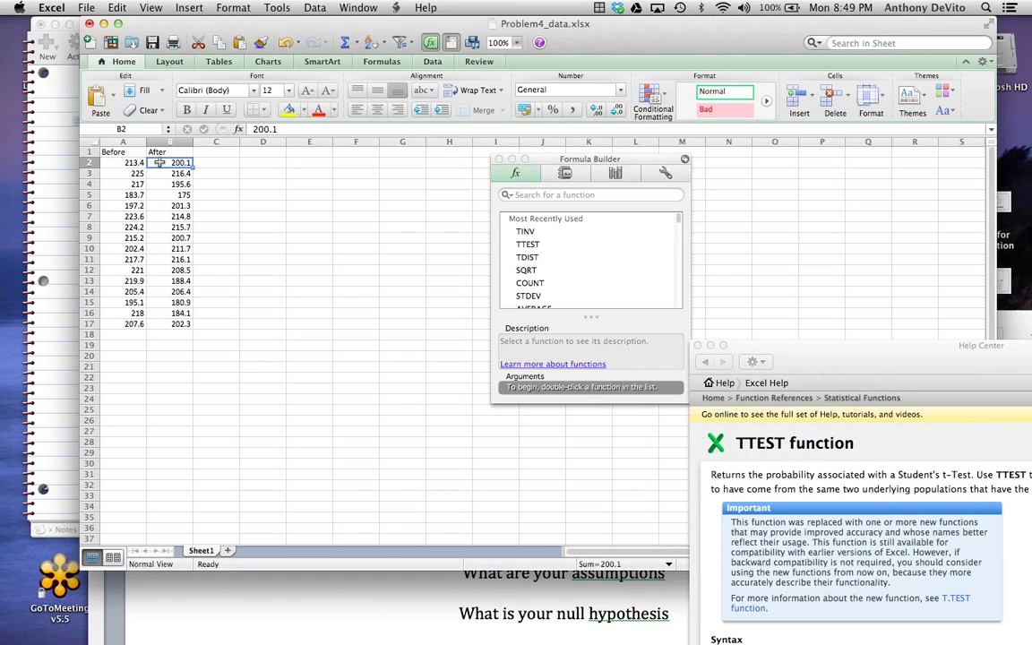
left_click(90, 173)
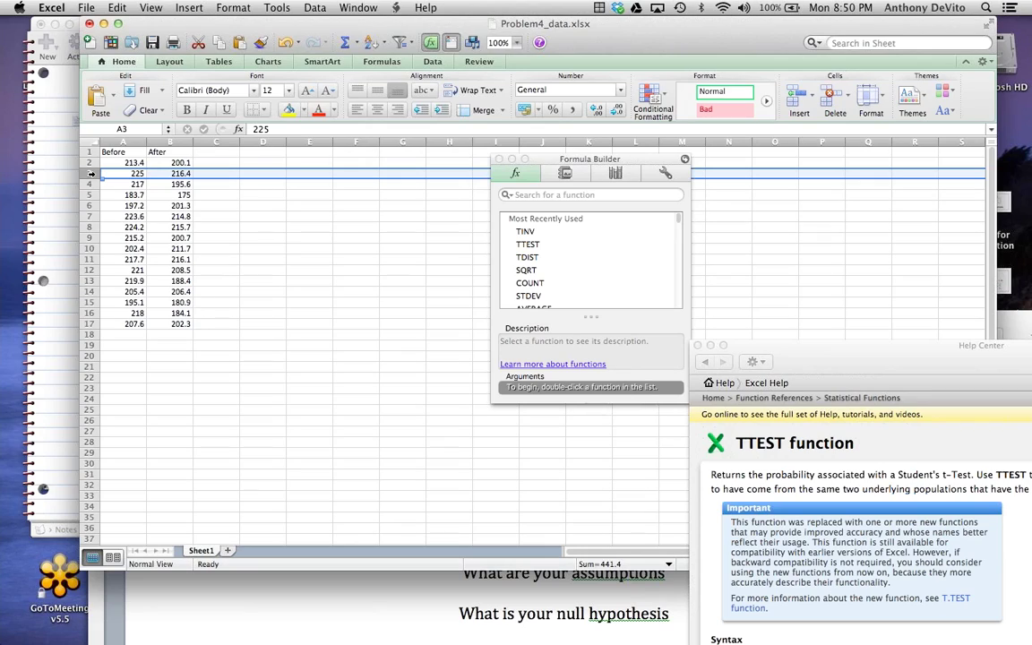
left_click(177, 171)
left_click(130, 162)
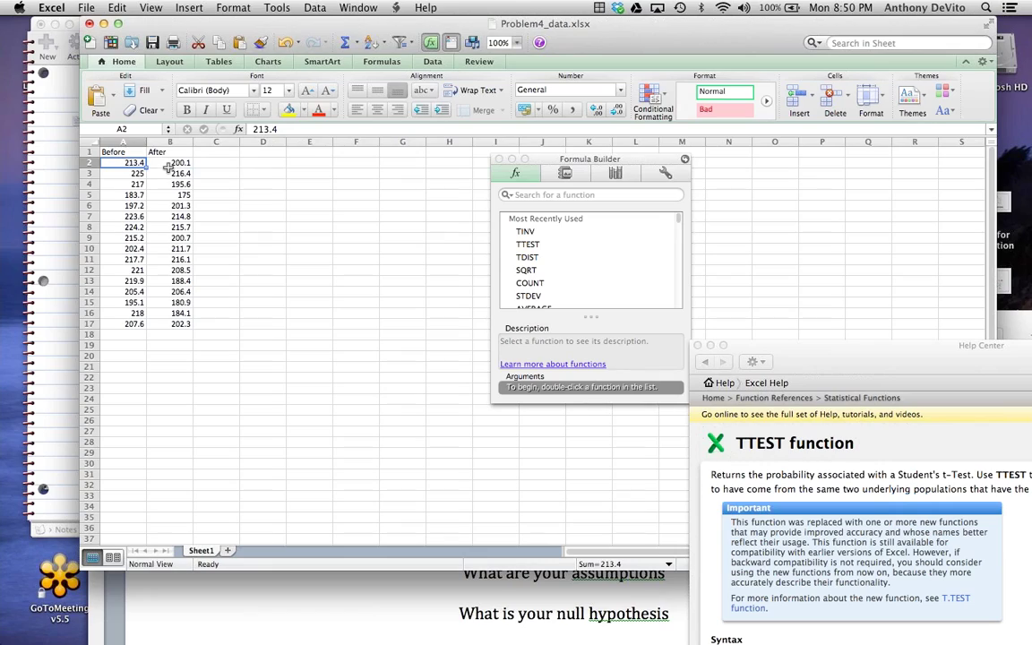
left_click(149, 173)
left_click(142, 184)
left_click(164, 183)
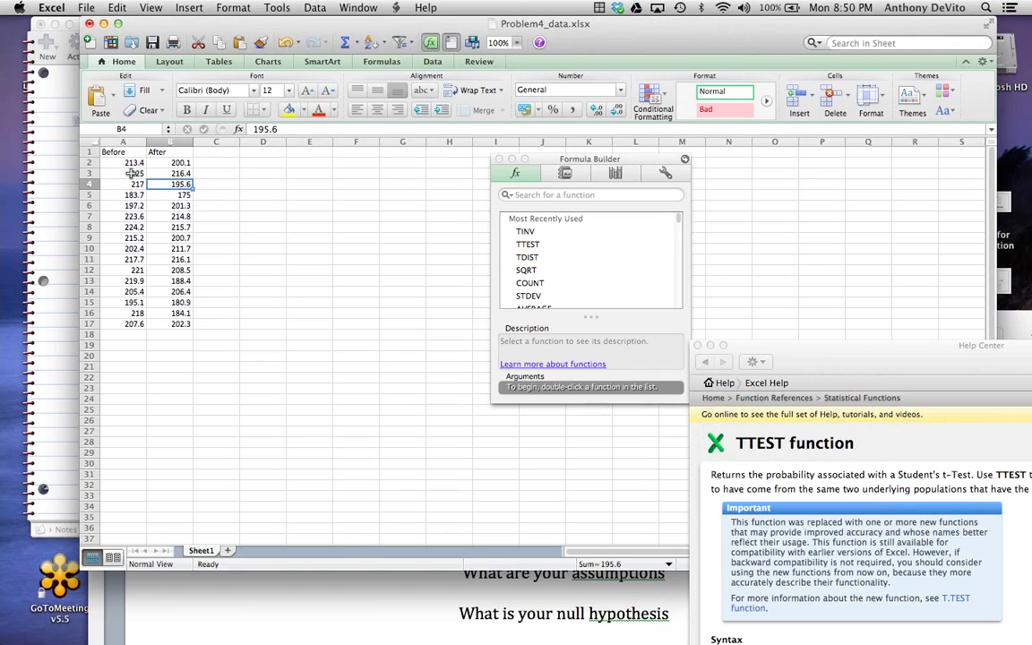
left_click(130, 174)
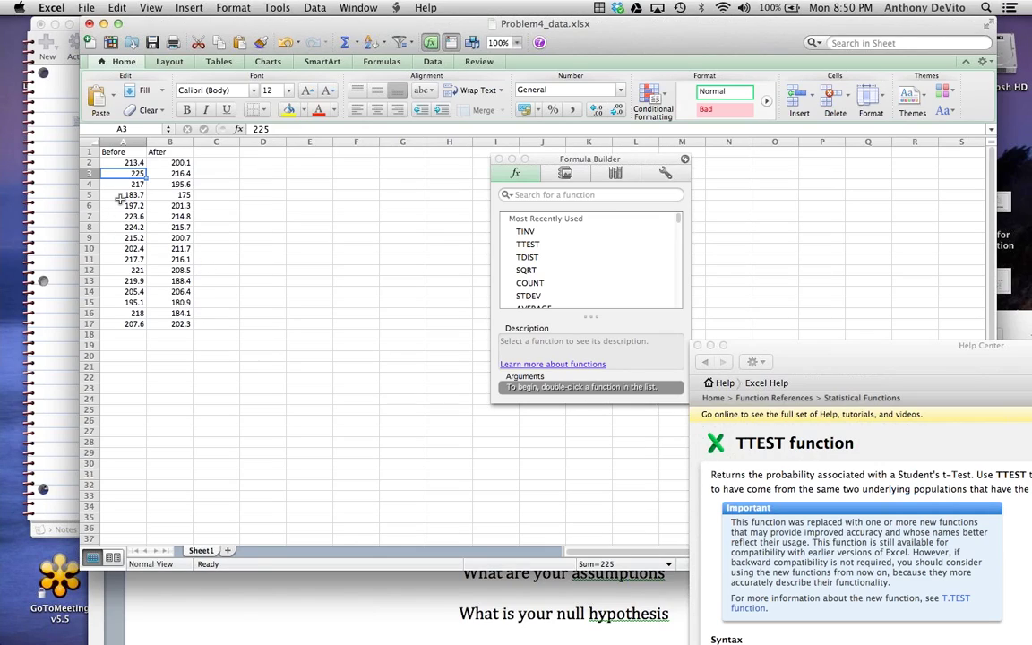
left_click(87, 195)
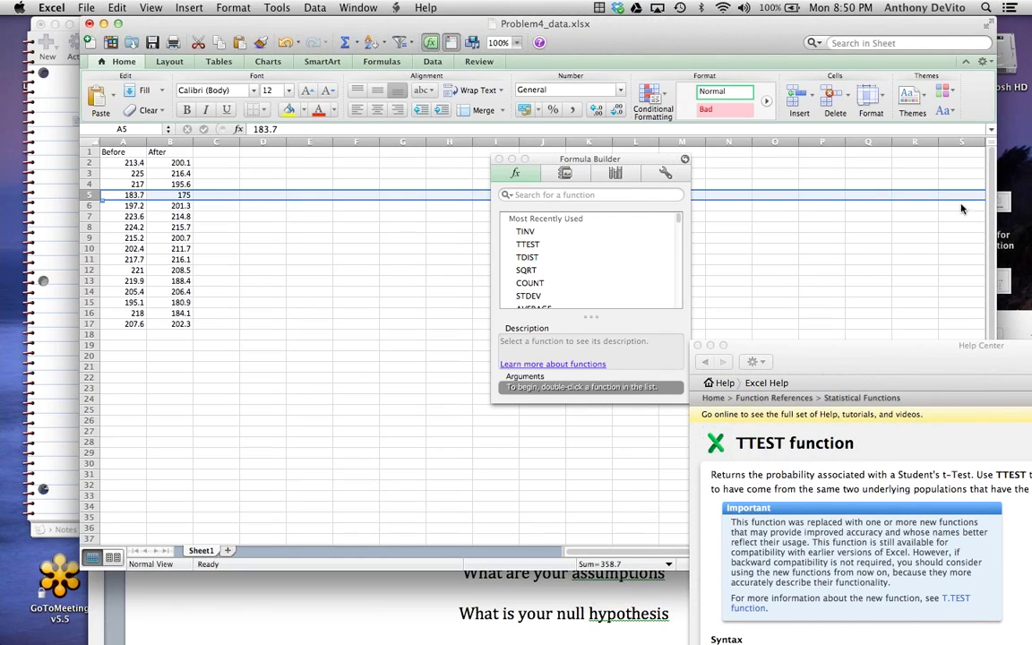
Review the whole set of paired measurements in A2:B17, including the After value in row 13
left_click(351, 281)
left_click_drag(124, 165, 176, 324)
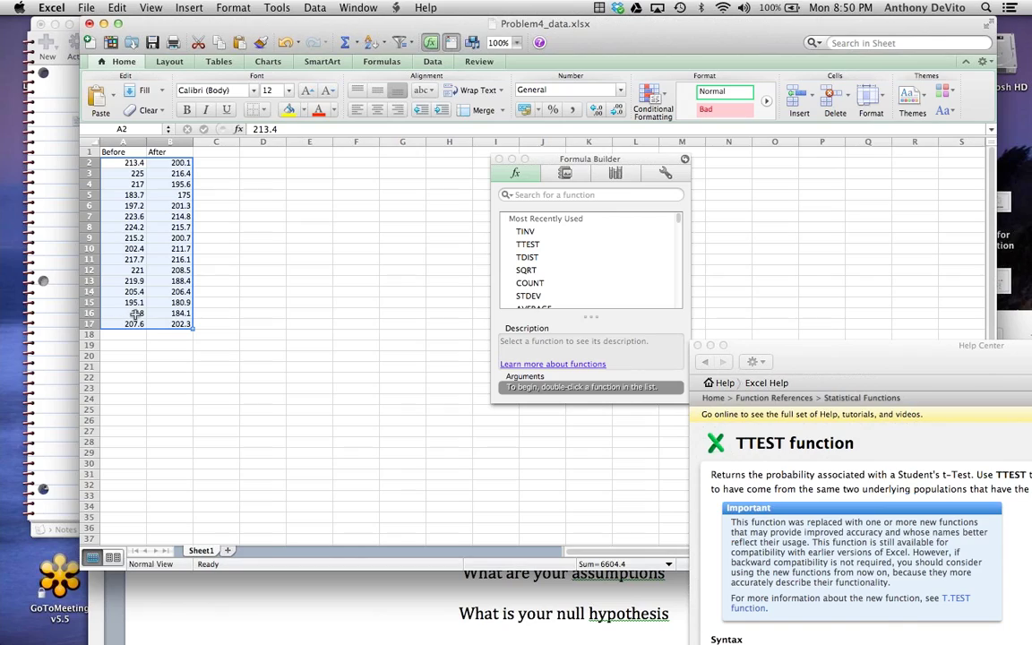
left_click(224, 311)
left_click(177, 280)
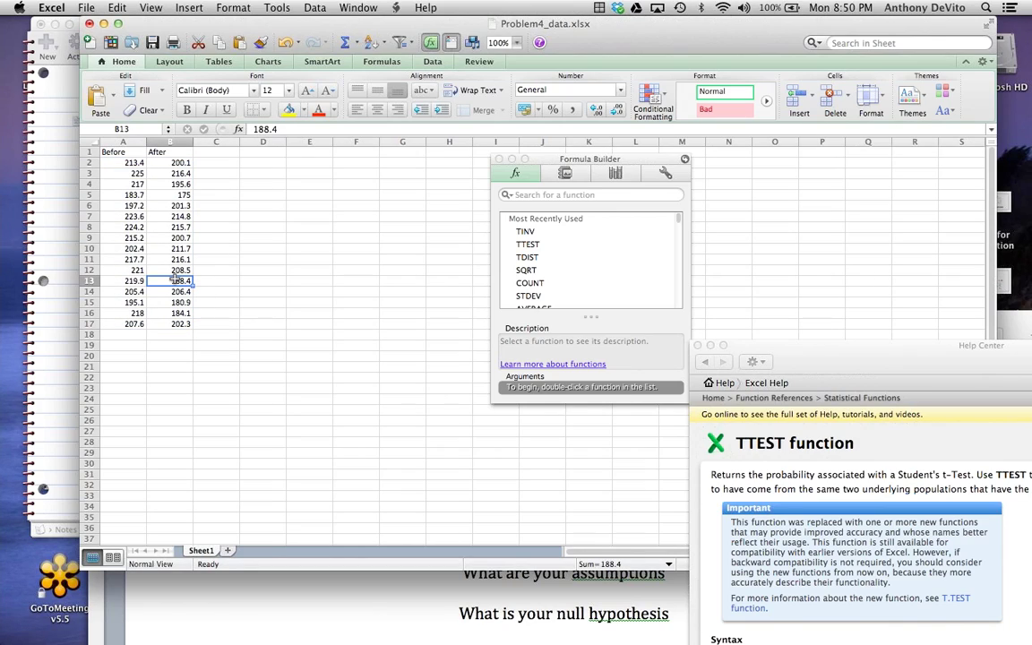
left_click(237, 278)
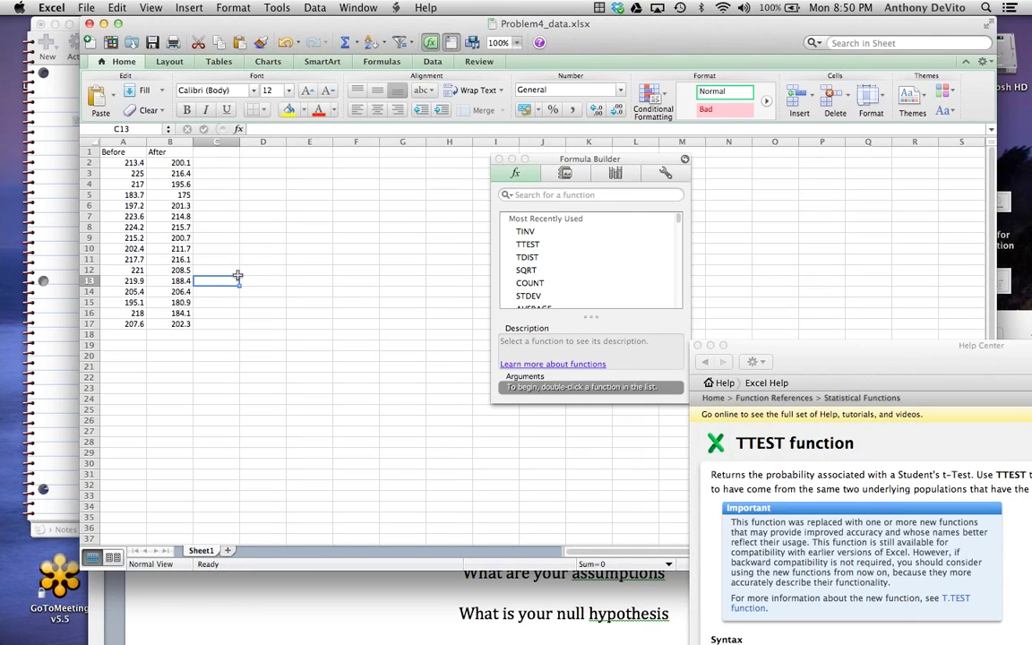
left_click(292, 229)
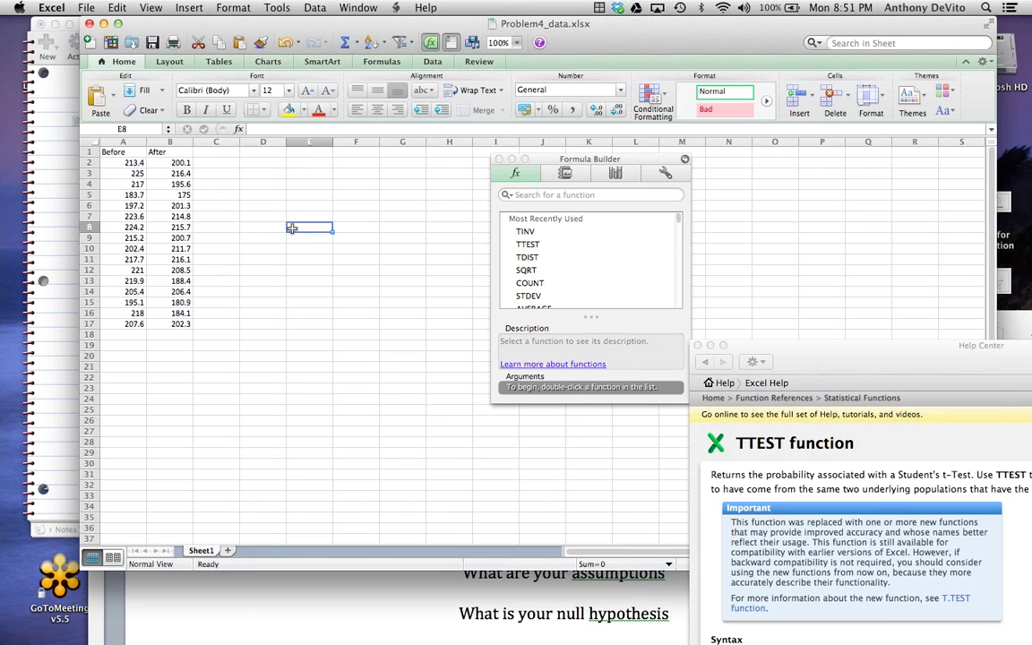
Switch to the hypothesis testing document in Word and find the Paired Samples t formula
left_click(346, 585)
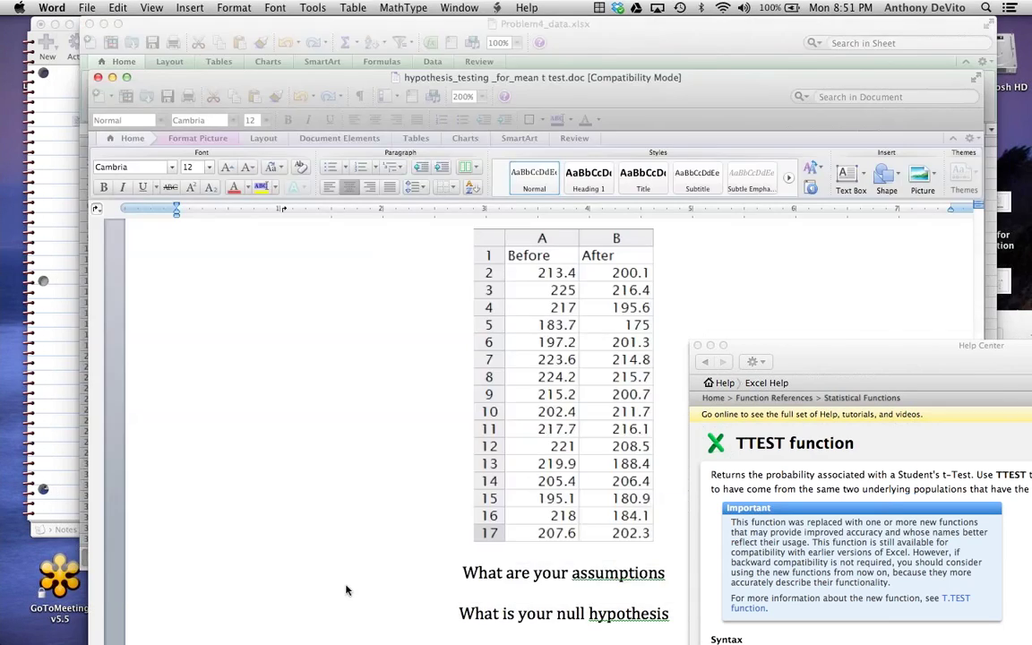
scroll(346, 585, "up", 10)
scroll(346, 585, "down", 5)
scroll(346, 585, "up", 5)
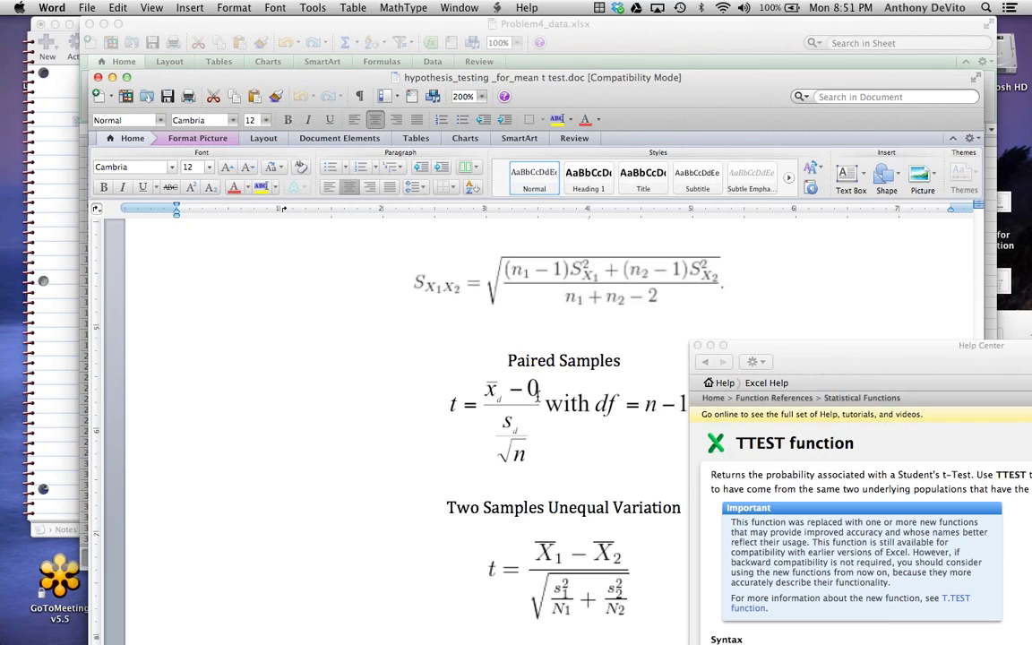
scroll(526, 422, "right", 2)
scroll(527, 422, "down", 1)
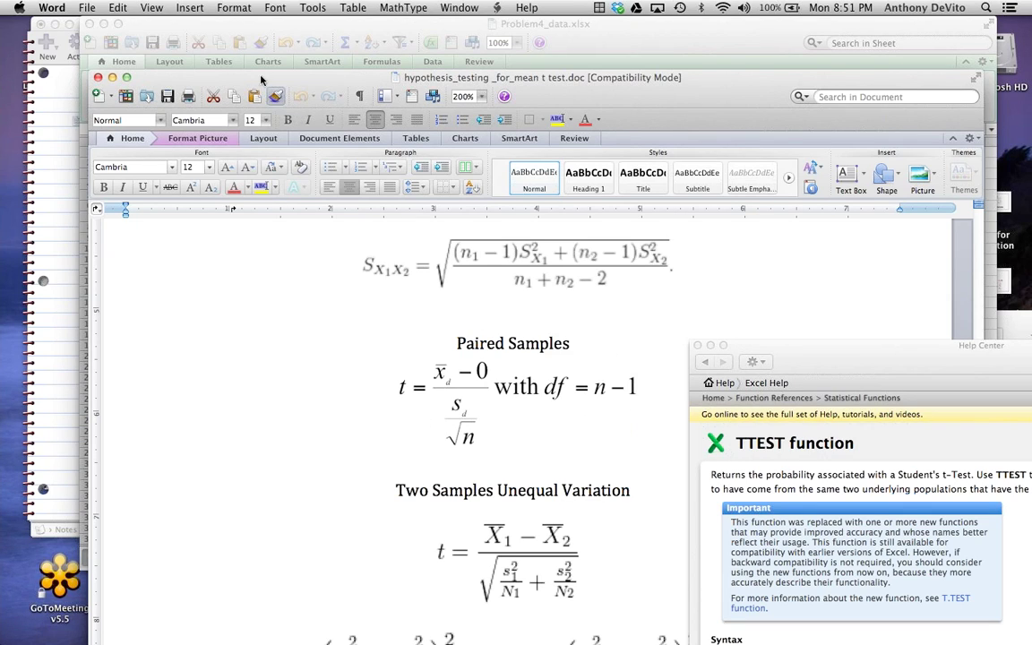
Switch back to the Problem4_data.xlsx workbook and calculate the first Before-minus-After difference in C2 with =A2-B2
left_click(245, 30)
left_click_drag(246, 31, 395, 81)
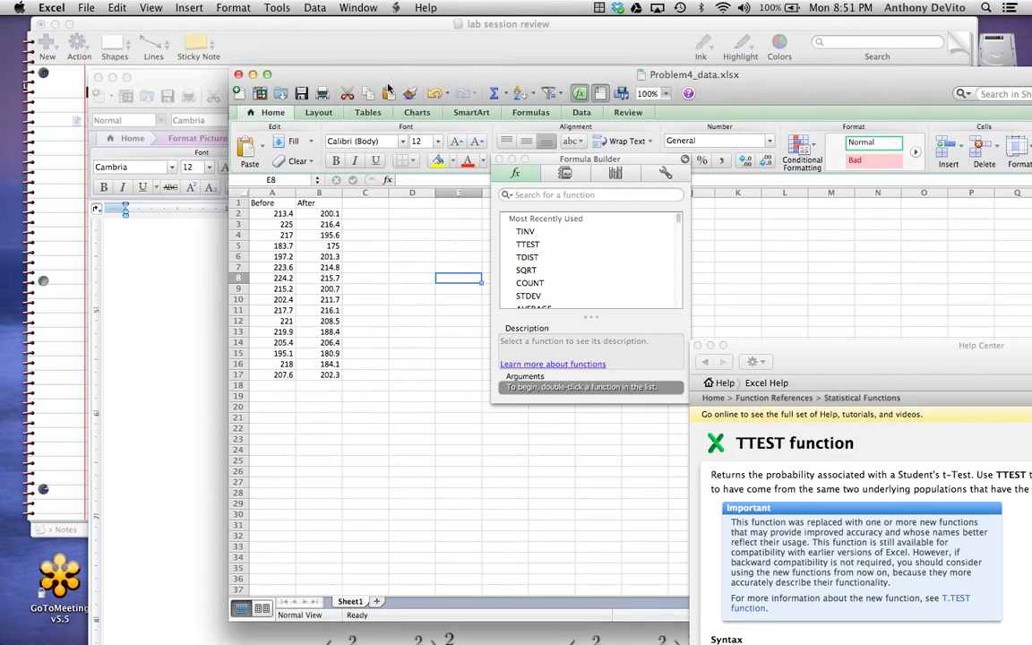
left_click(370, 217)
type("=")
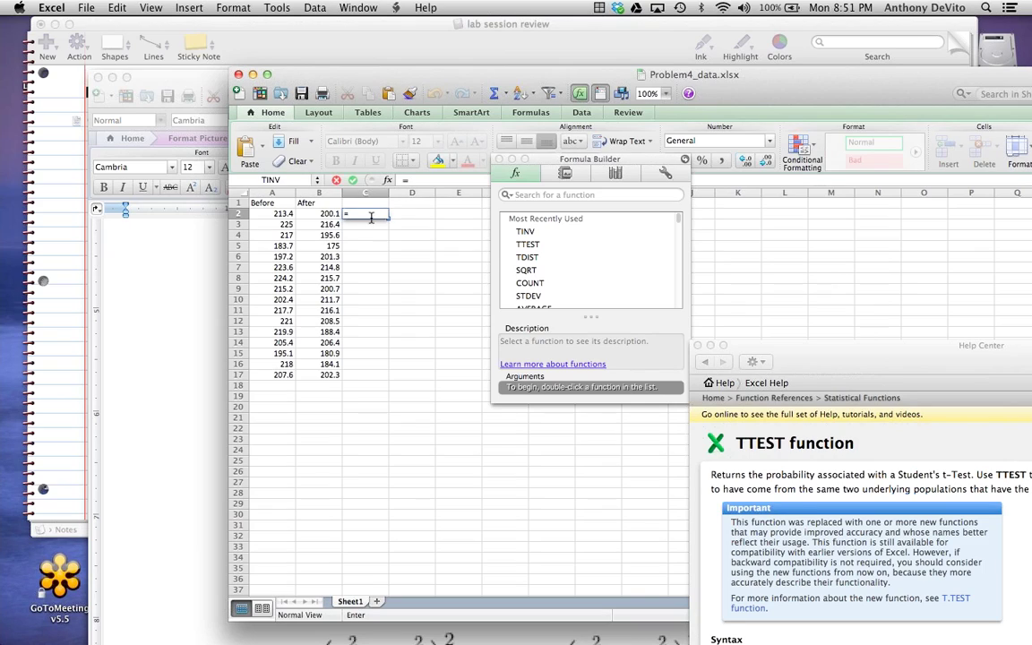
left_click(284, 215)
type("-")
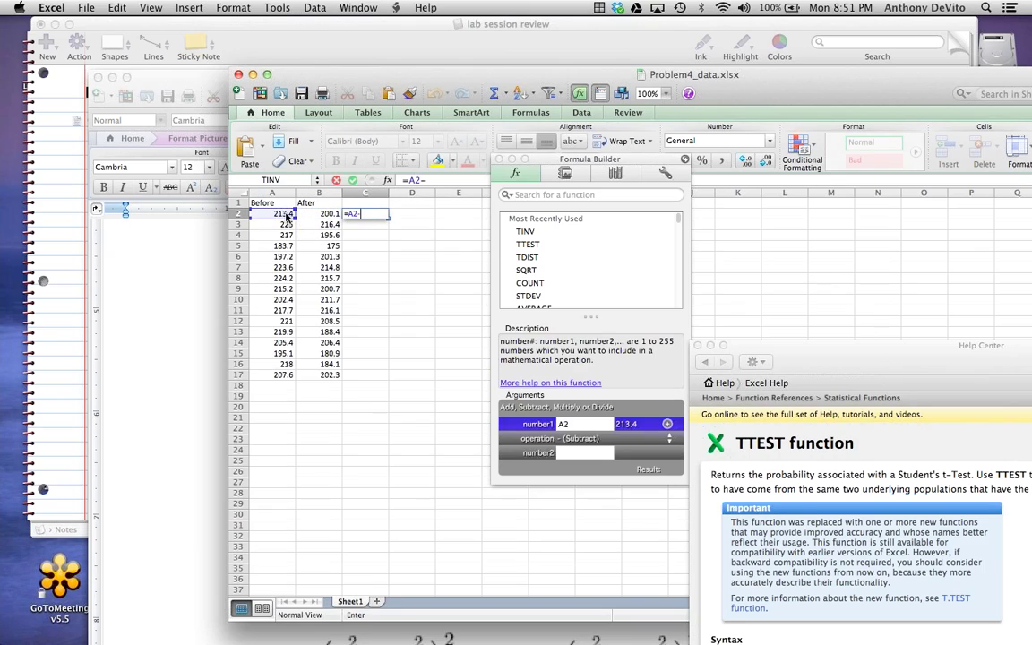
left_click(308, 212)
key("Return")
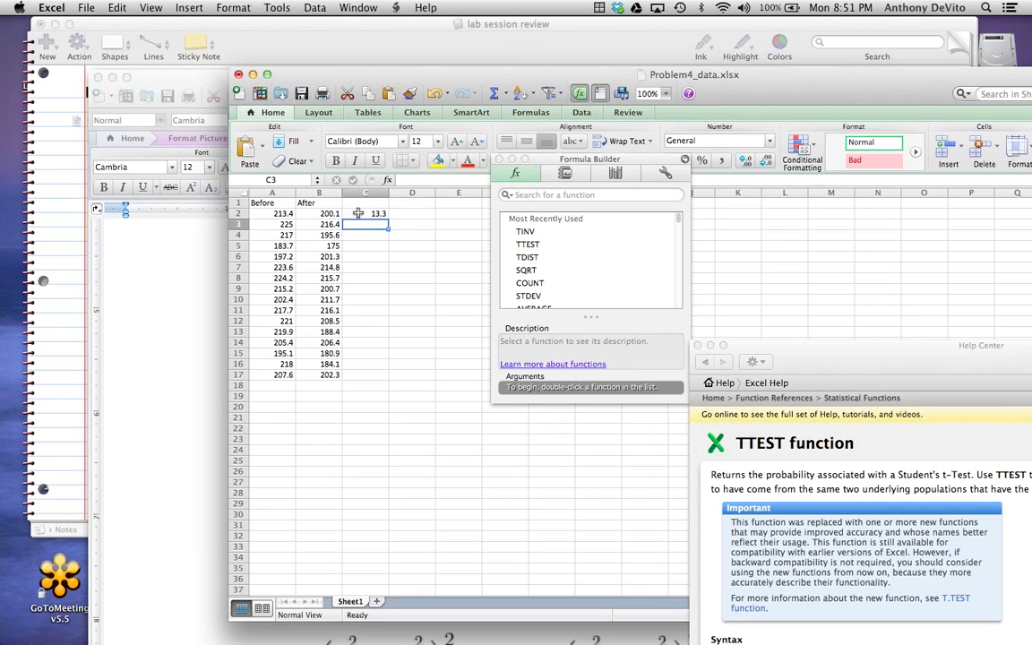
Fill the difference formula from C2 down through C17
left_click_drag(358, 214, 378, 372)
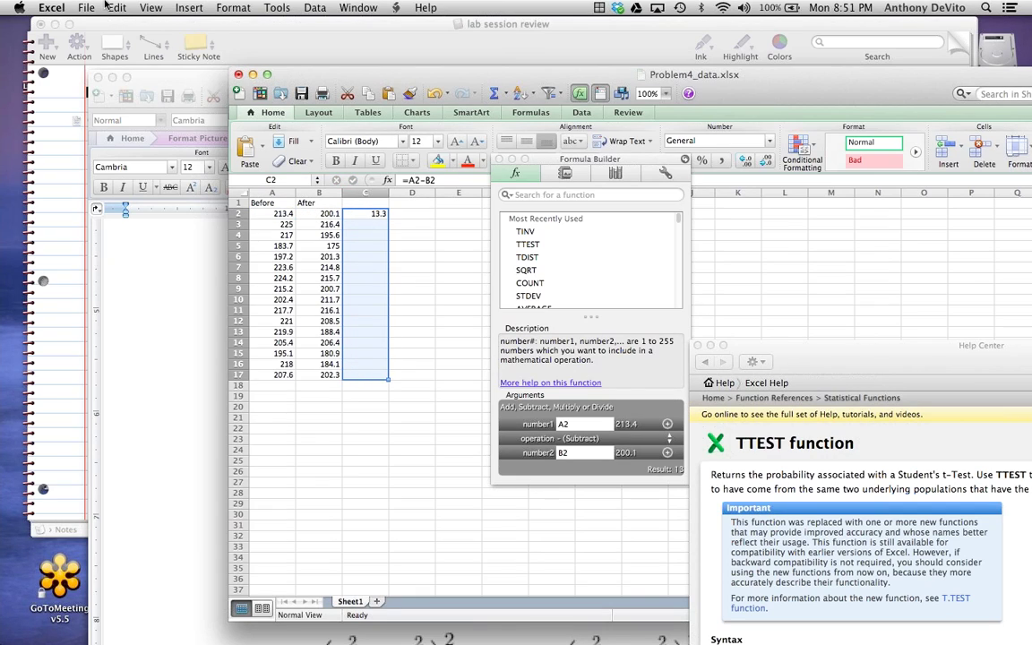
left_click(111, 8)
mouse_move(142, 143)
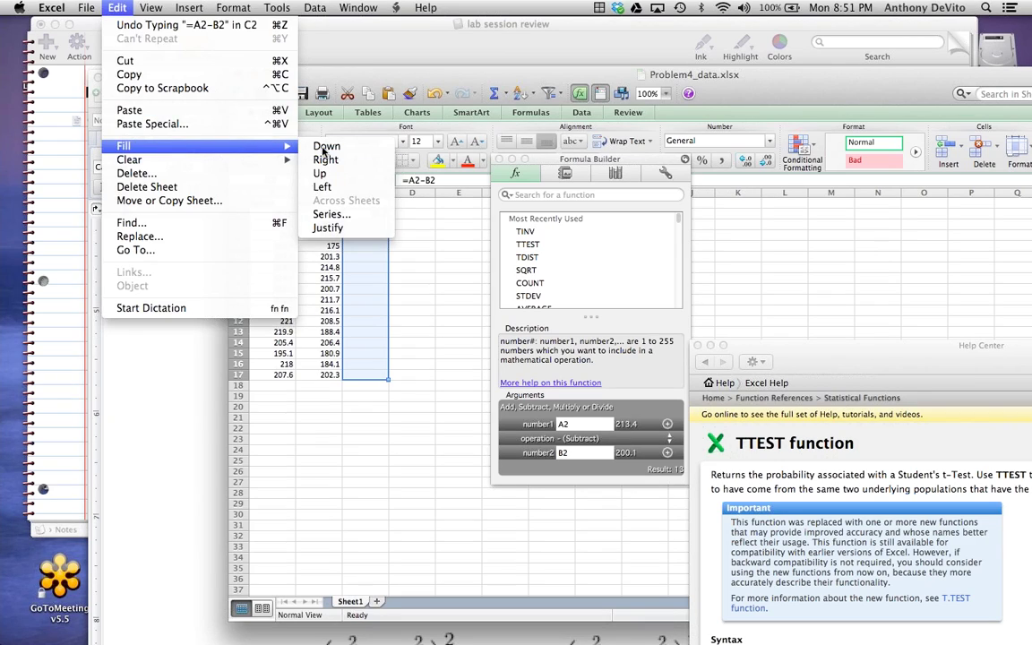
left_click(325, 146)
Examine the individual differences in C10, C6 and C14, and compare the paired data in A2:B17 with the difference column C2:C17
left_click(372, 299)
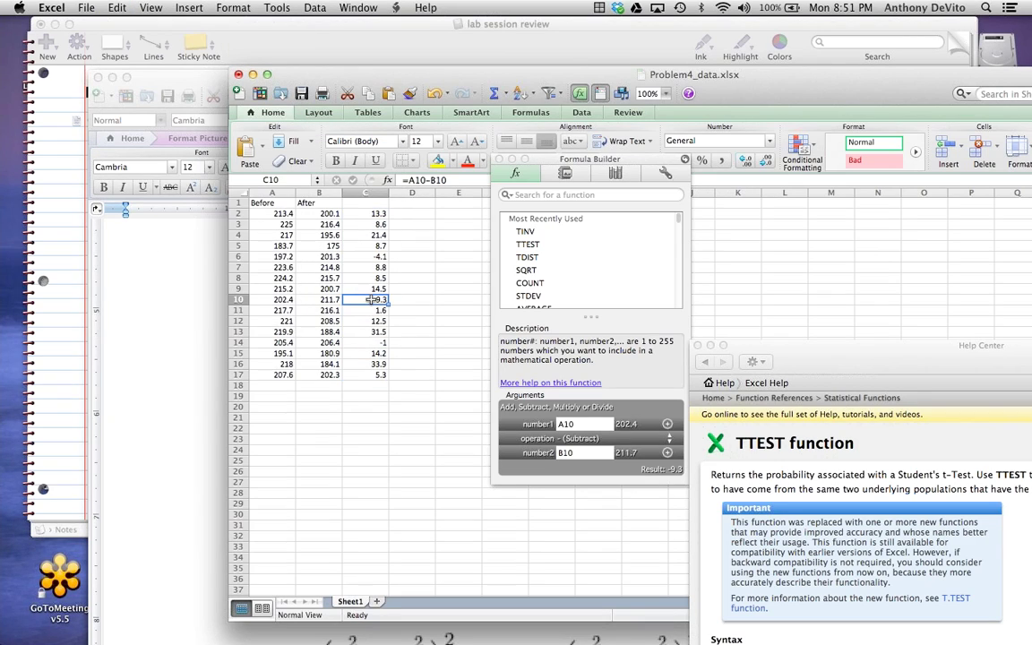
left_click(363, 257)
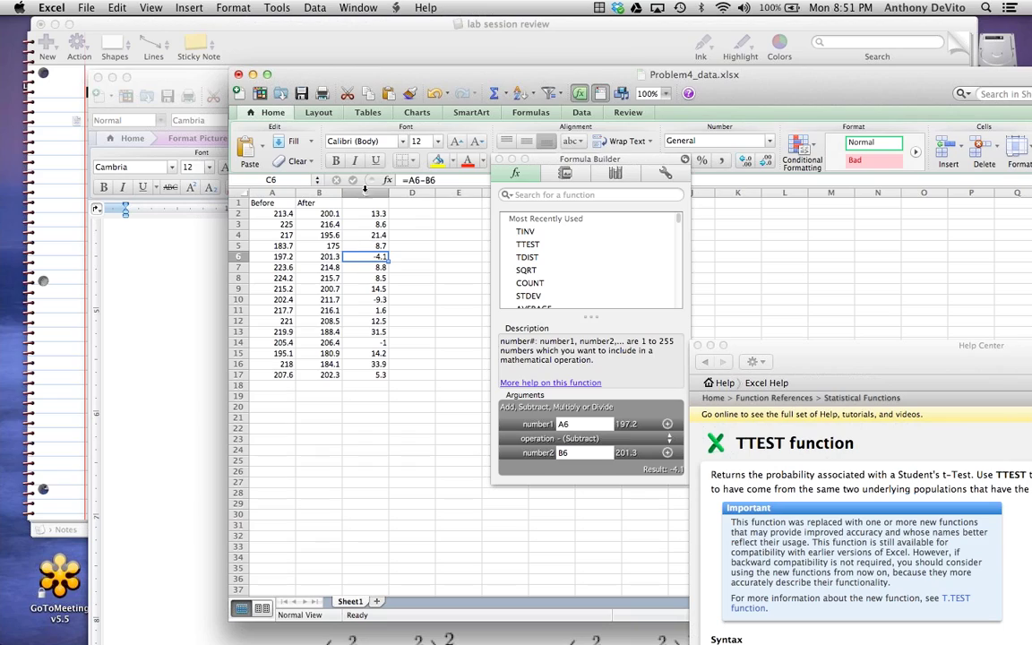
left_click(356, 344)
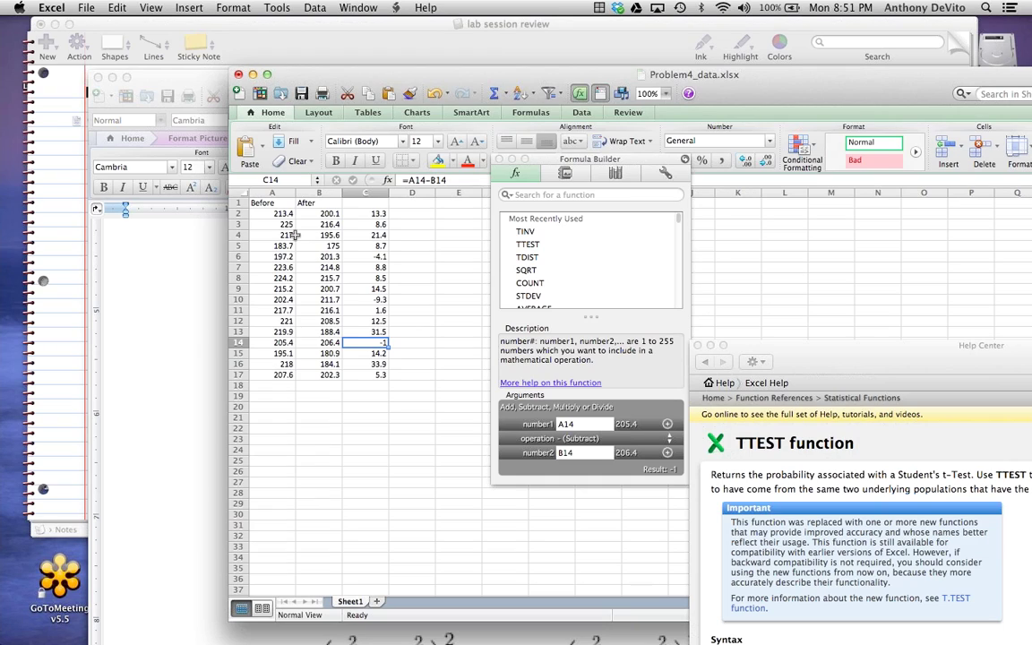
left_click(268, 215)
left_click_drag(269, 215, 311, 374)
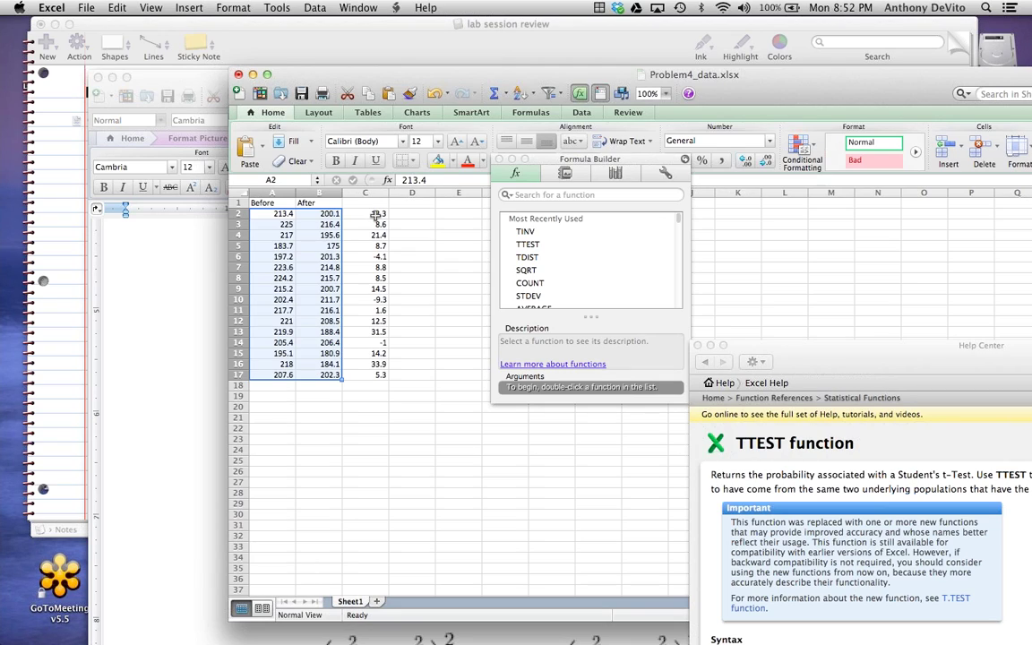
left_click_drag(375, 212, 377, 373)
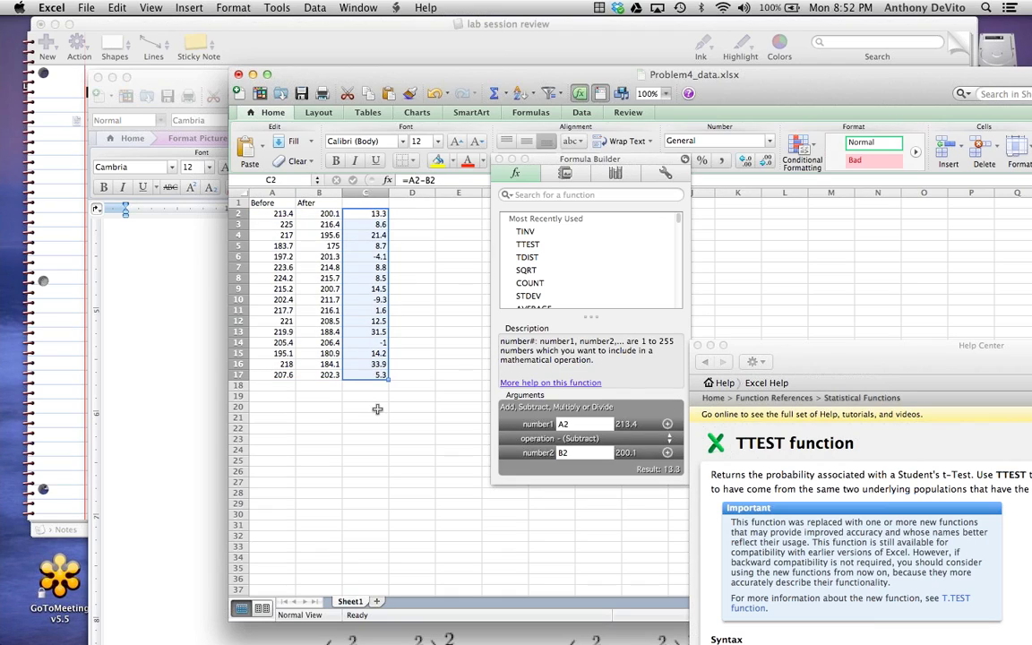
left_click(377, 409)
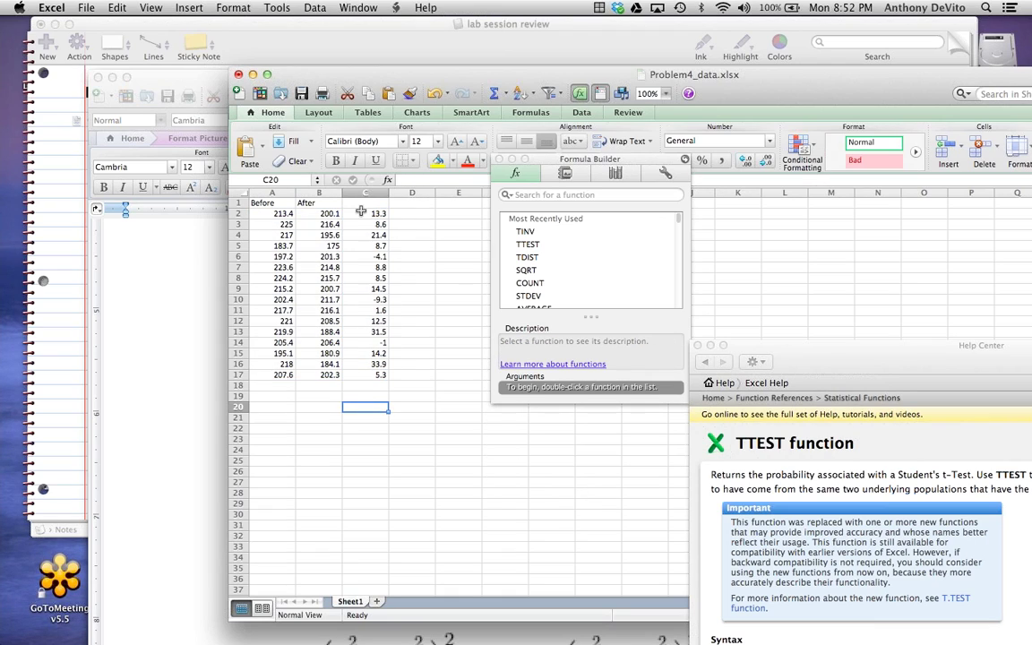
left_click_drag(366, 214, 367, 375)
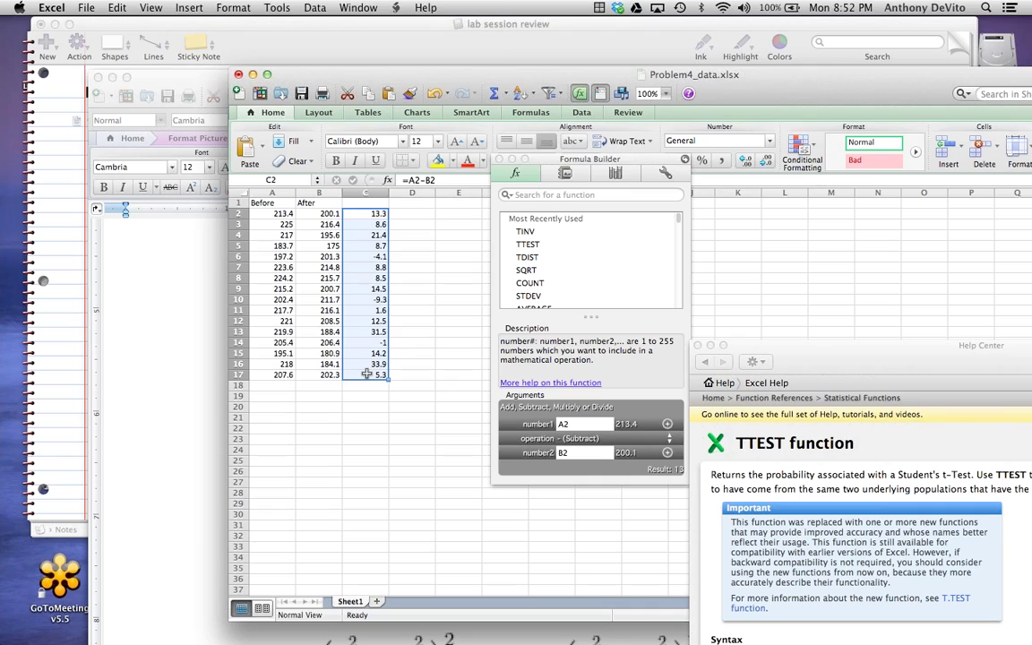
Enter H in cell C20 and enlarge the sheet view to 200%
left_click(373, 407)
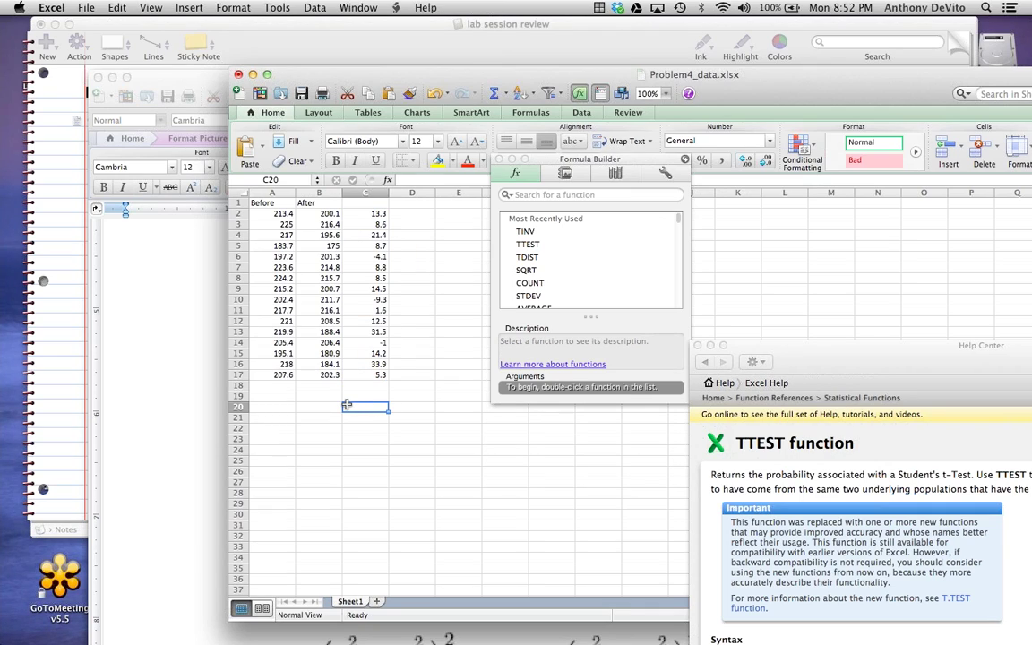
type("n")
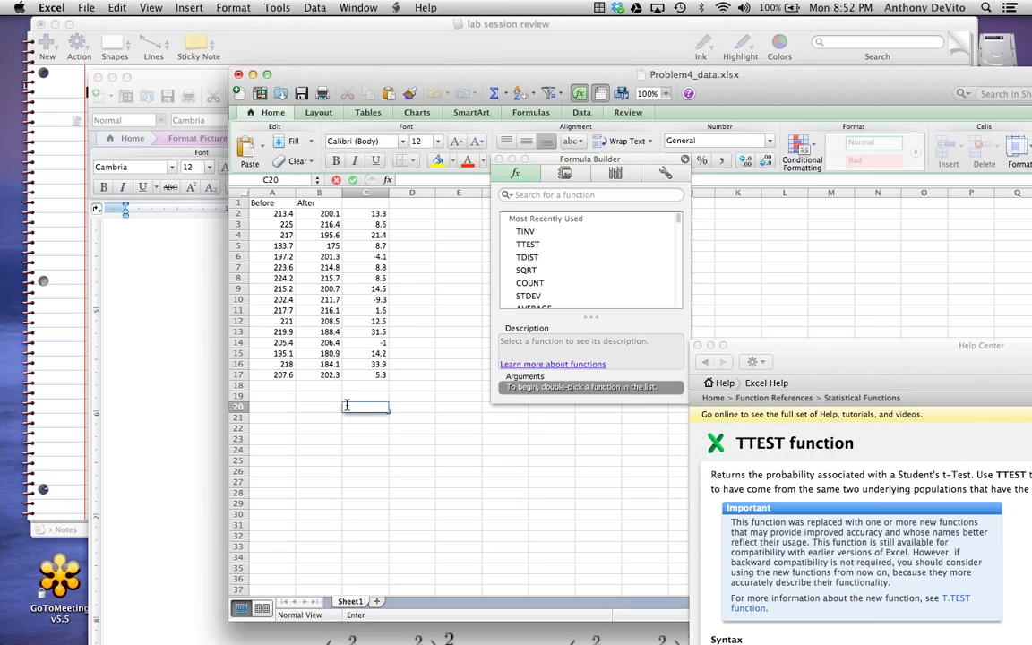
type("H")
left_click_drag(574, 87, 417, 36)
left_click(507, 42)
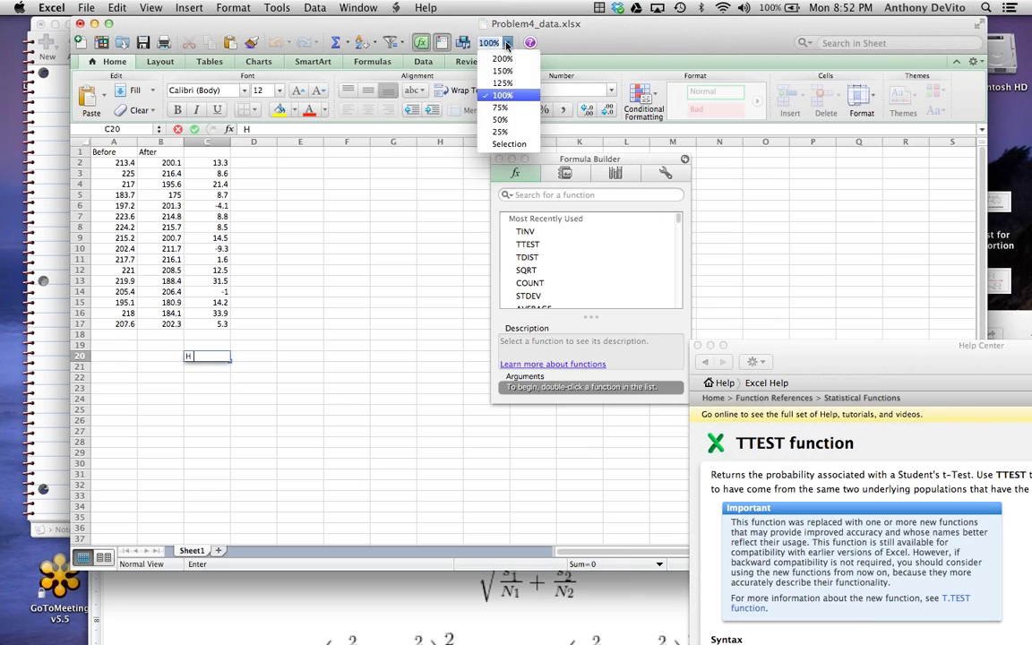
left_click(466, 56)
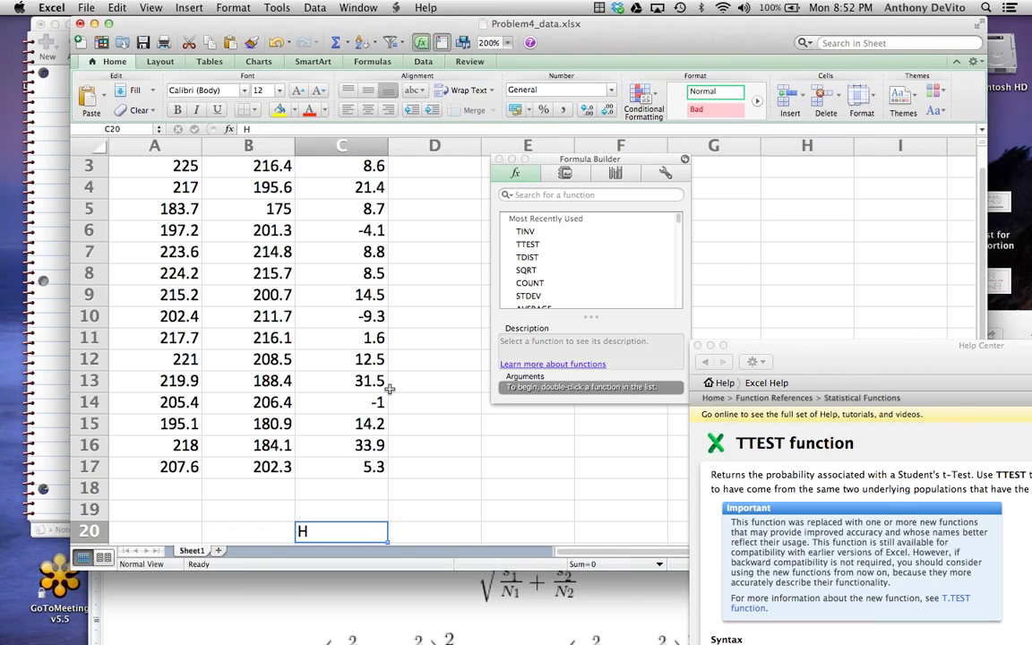
Write the null hypothesis "Hnull xd = 0" in cell D15
left_click(452, 424)
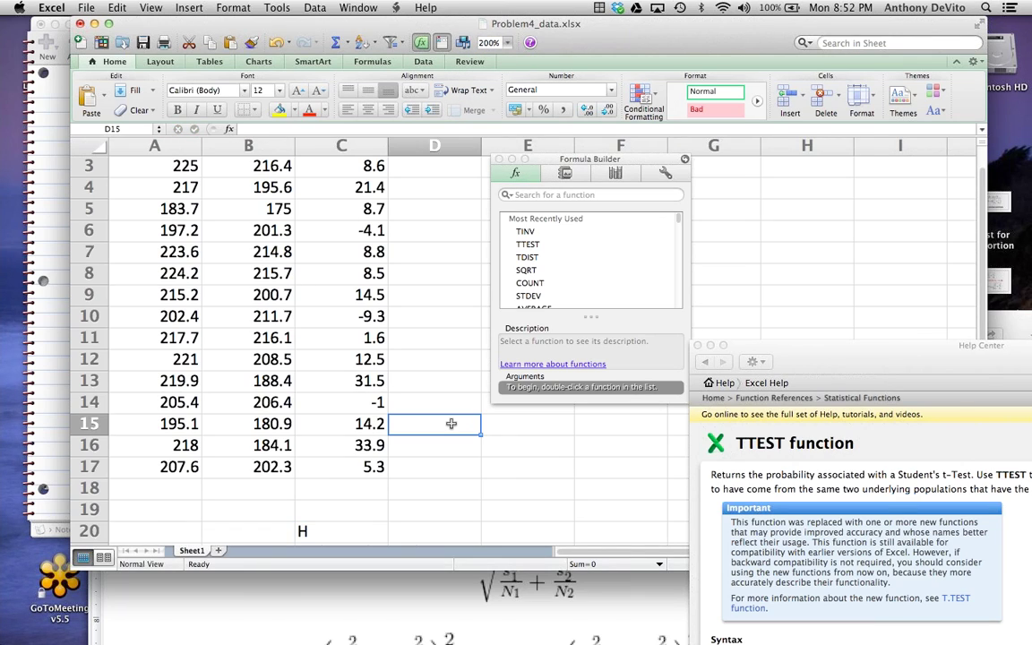
type("Hnull")
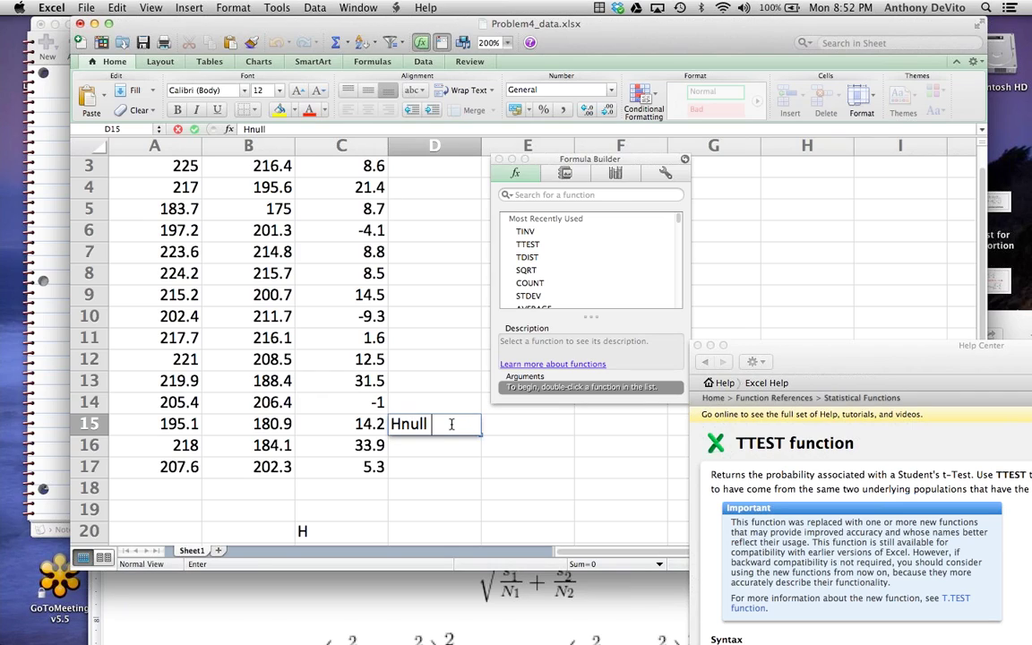
type(" d")
key("BackSpace")
type("xd = 0")
Write the two-sided alternative hypothesis "Halt xdiff =/= 0" in cell D16
left_click(422, 447)
type("Halt xdif")
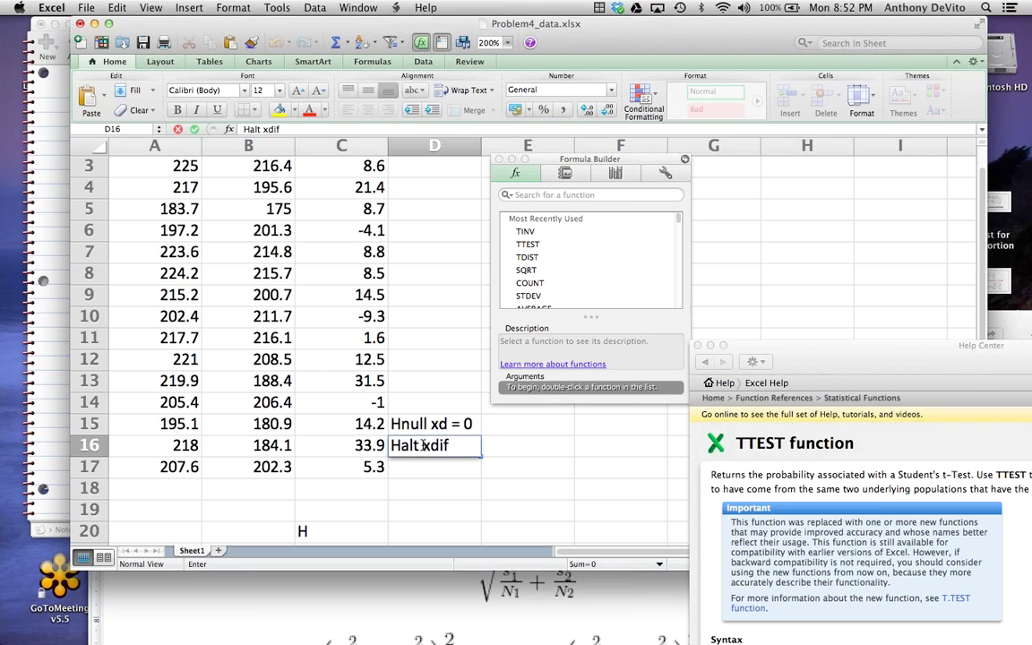
type("f =")
key("BackSpace")
key("BackSpace")
type("=/= 0")
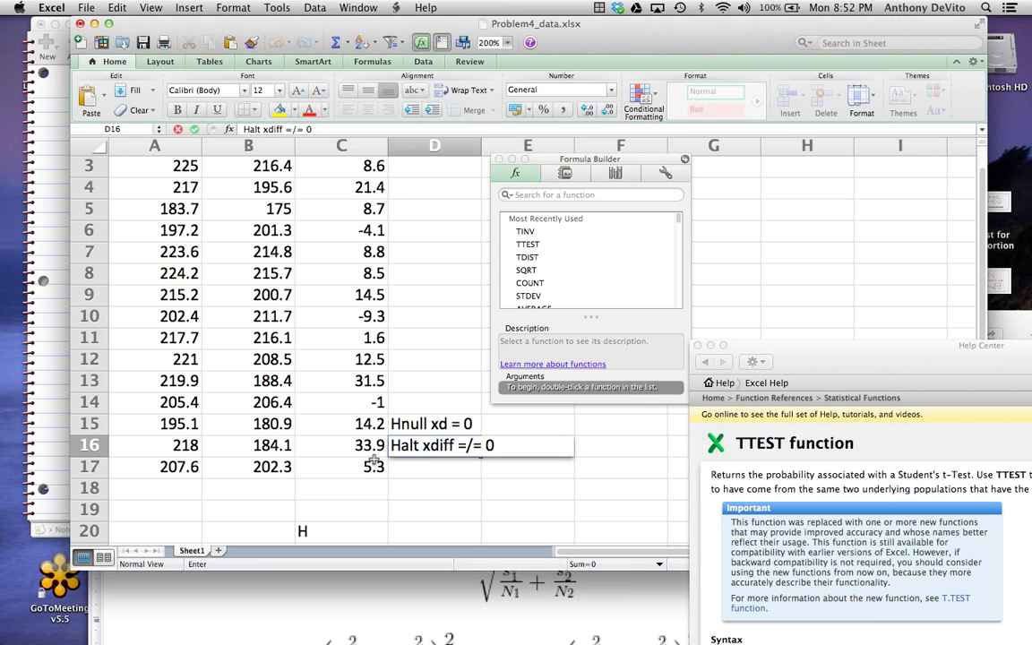
Make the alternative hypothesis in D16 one-sided so that it reads "Halt xdiff > 0"
left_click(482, 446)
left_click_drag(482, 445, 460, 448)
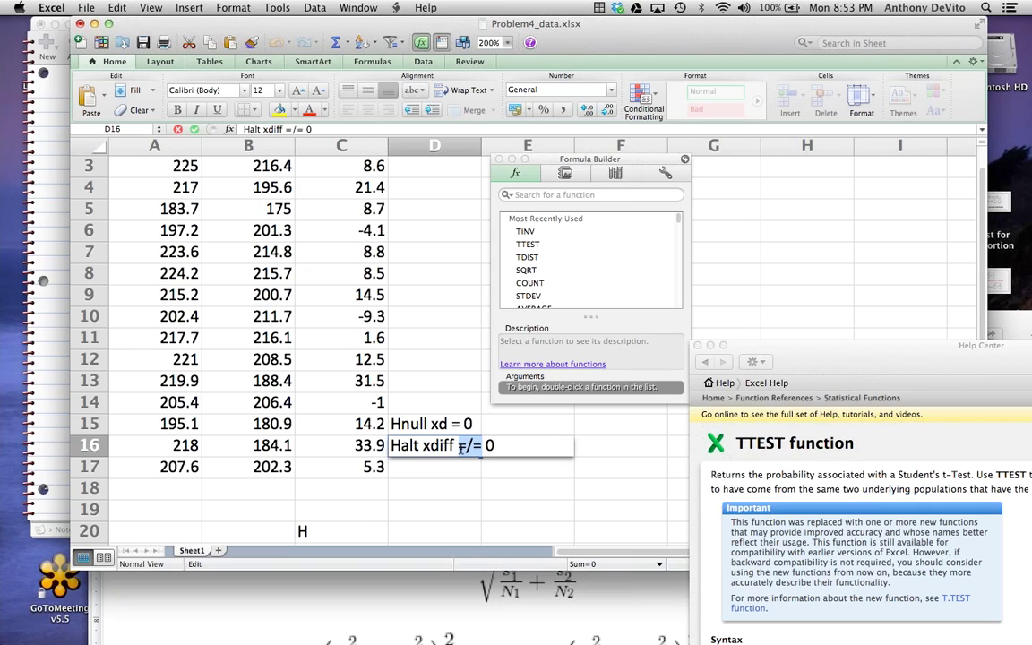
type(">")
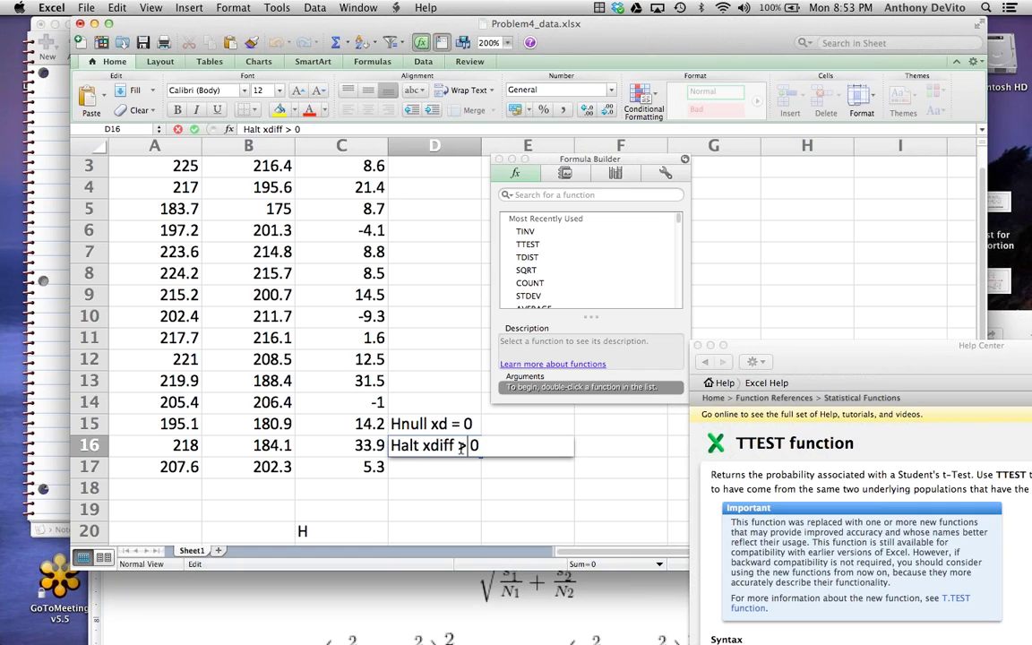
key("BackSpace")
type("<")
key("BackSpace")
type(">")
left_click(475, 496)
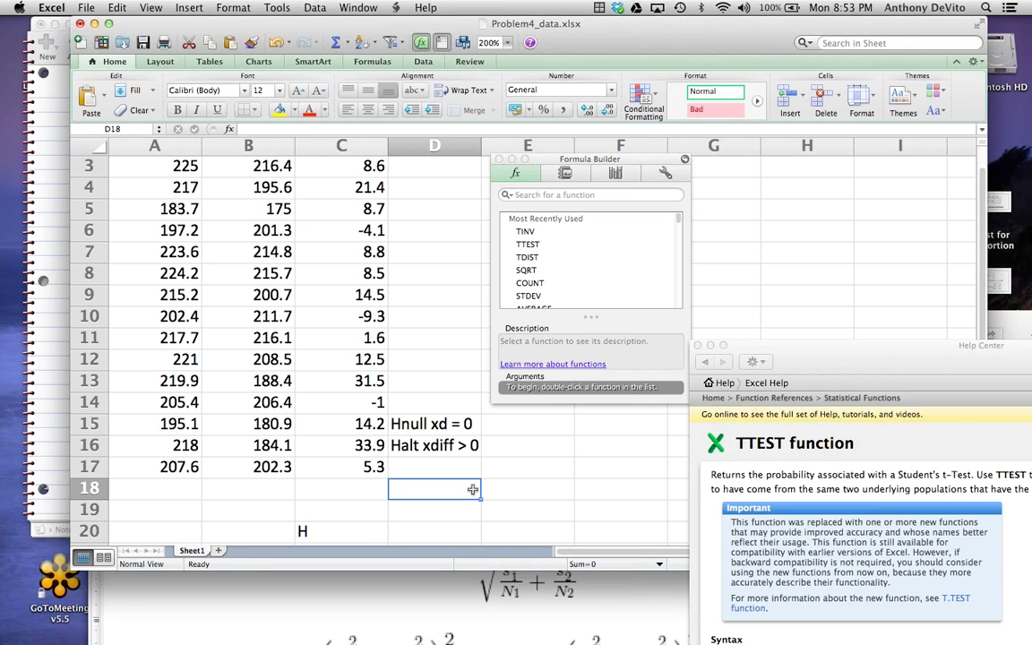
Review the Before and After columns A and B, and the difference values in column C down to row 17
left_click(170, 144)
left_click_drag(170, 144, 213, 134)
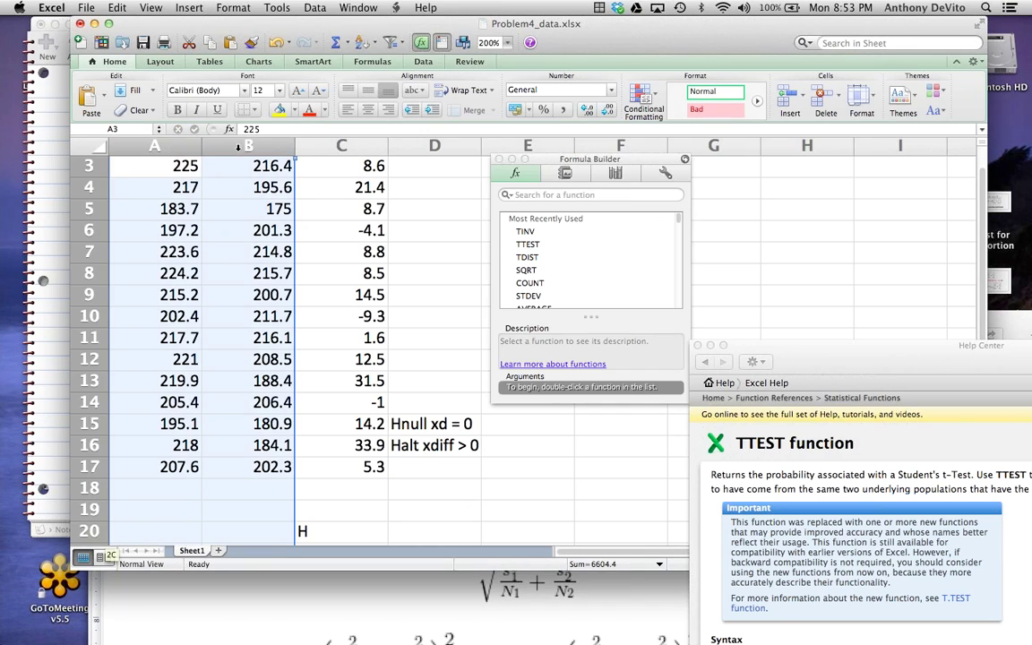
left_click(342, 145)
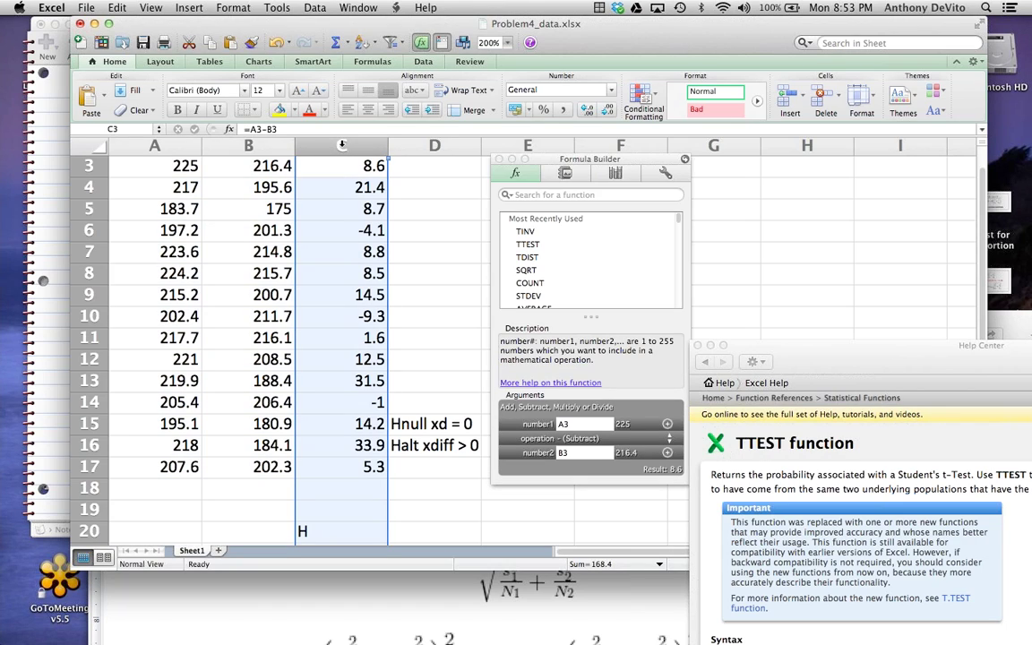
left_click_drag(342, 166, 341, 461)
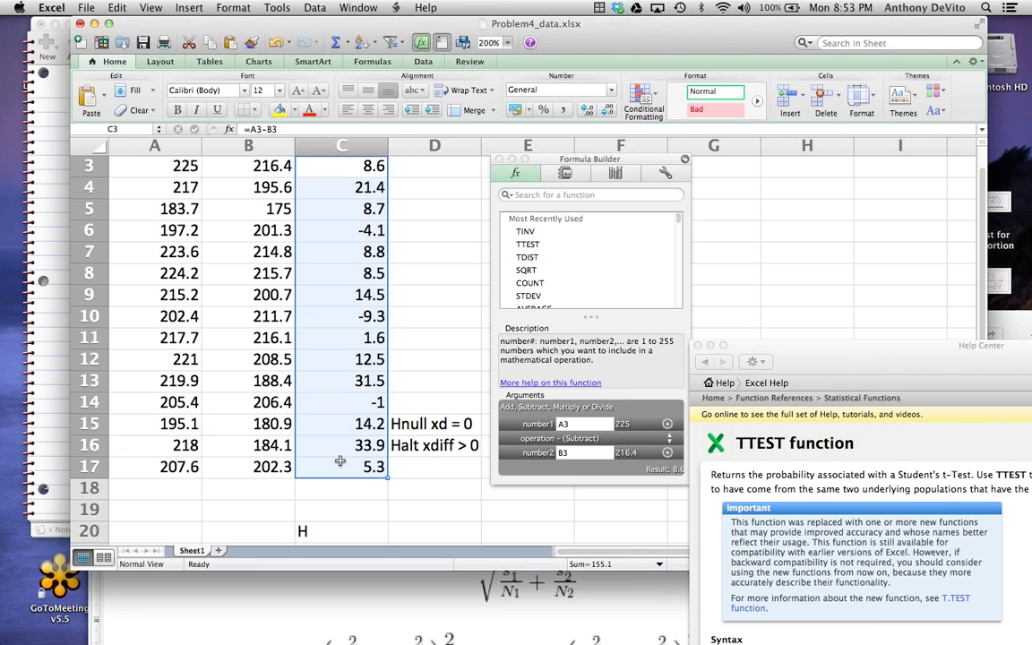
scroll(341, 462, "up", 1)
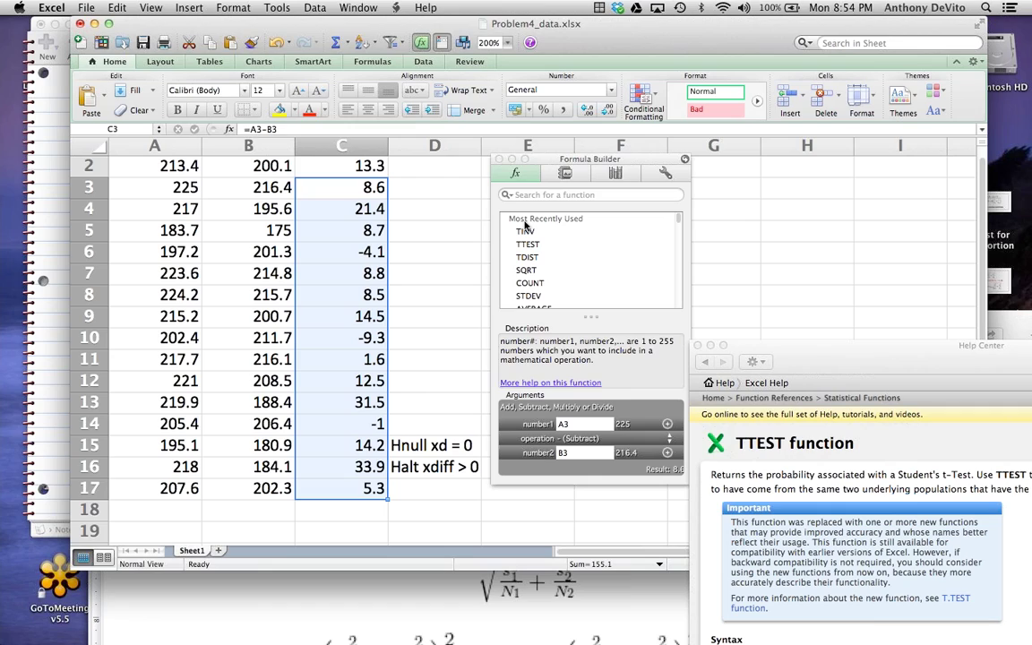
left_click(499, 159)
left_click(490, 269)
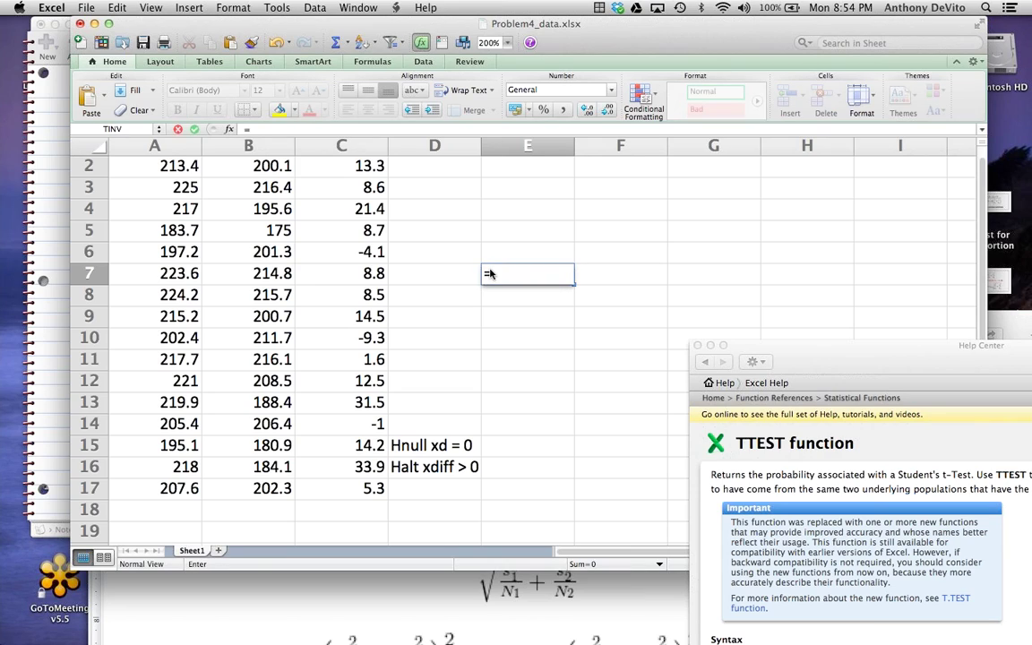
type("=ttes")
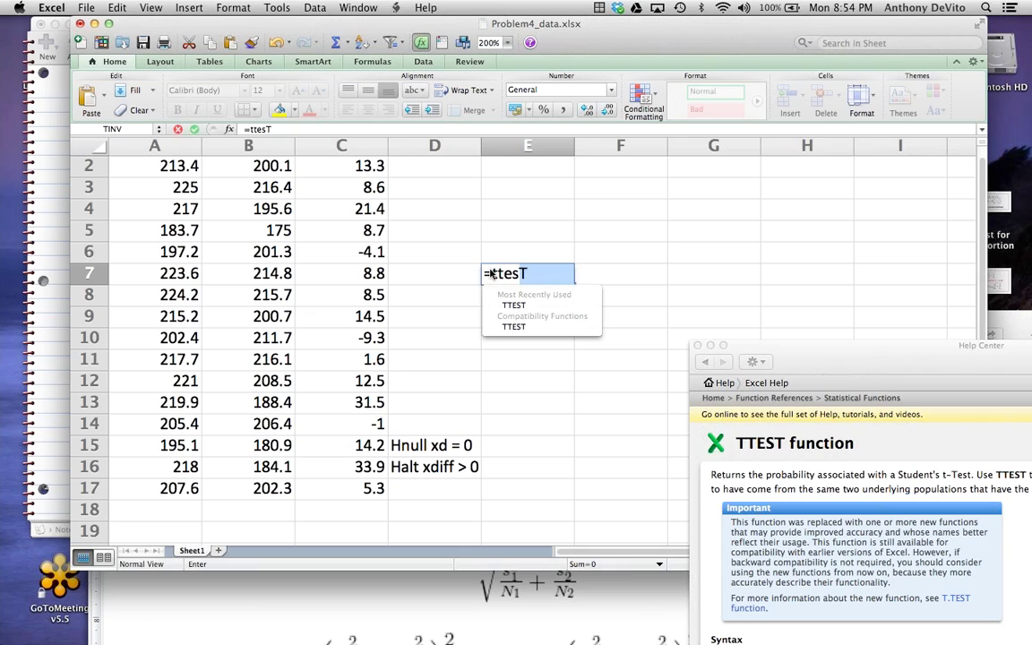
key("BackSpace")
key("BackSpace")
key("BackSpace")
key("BackSpace")
key("BackSpace")
key("BackSpace")
key("Escape")
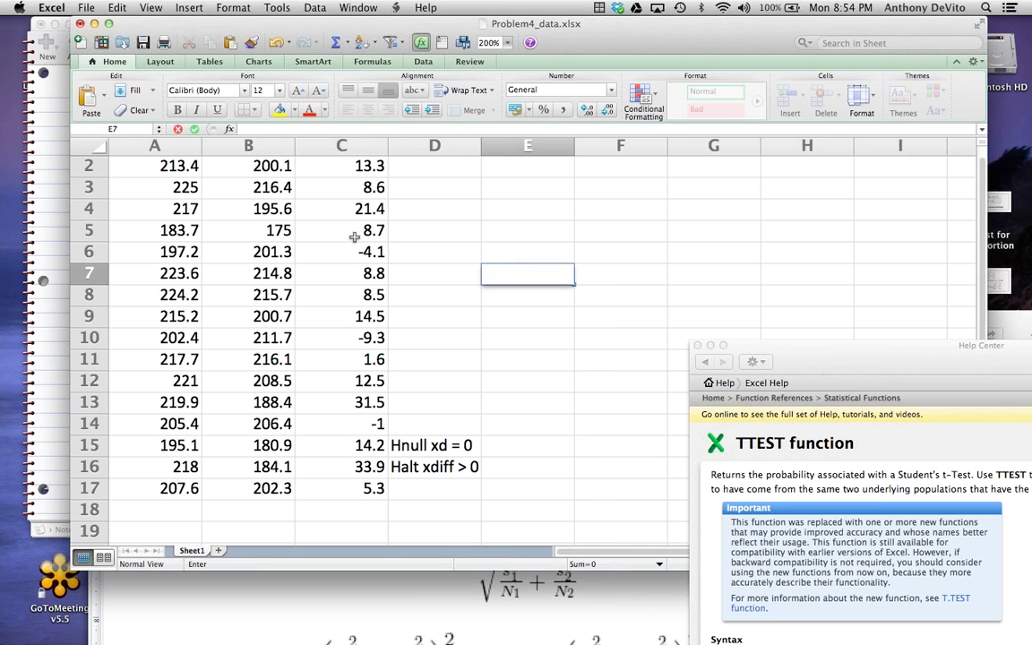
Insert a TTEST function in cell E7 with A2:A17 as array1 and B2:B17 as array2
left_click(230, 129)
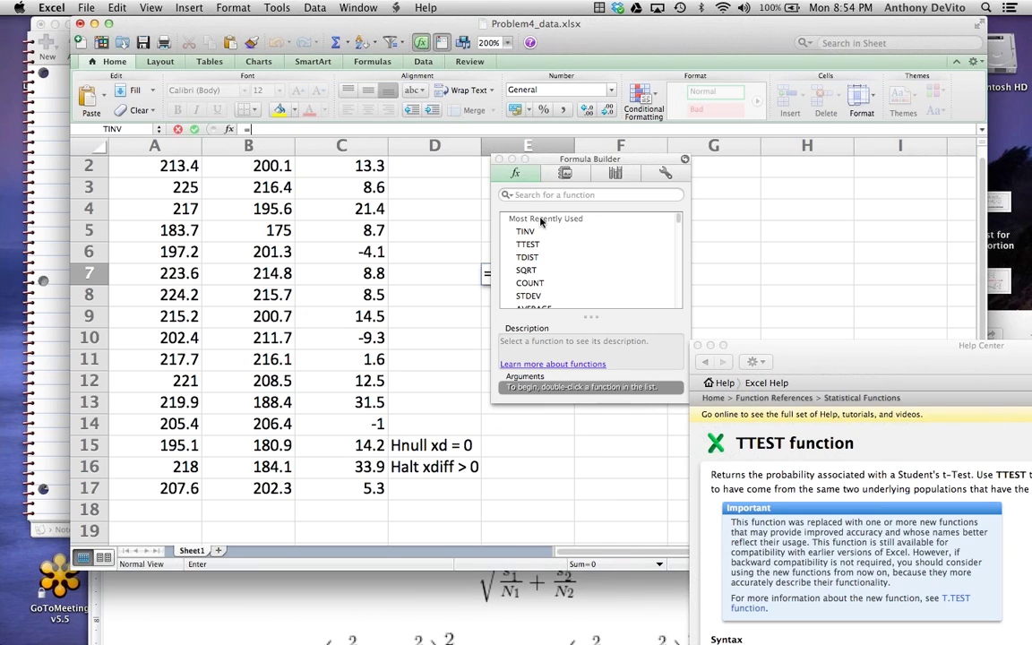
left_click(527, 243)
left_click(546, 387)
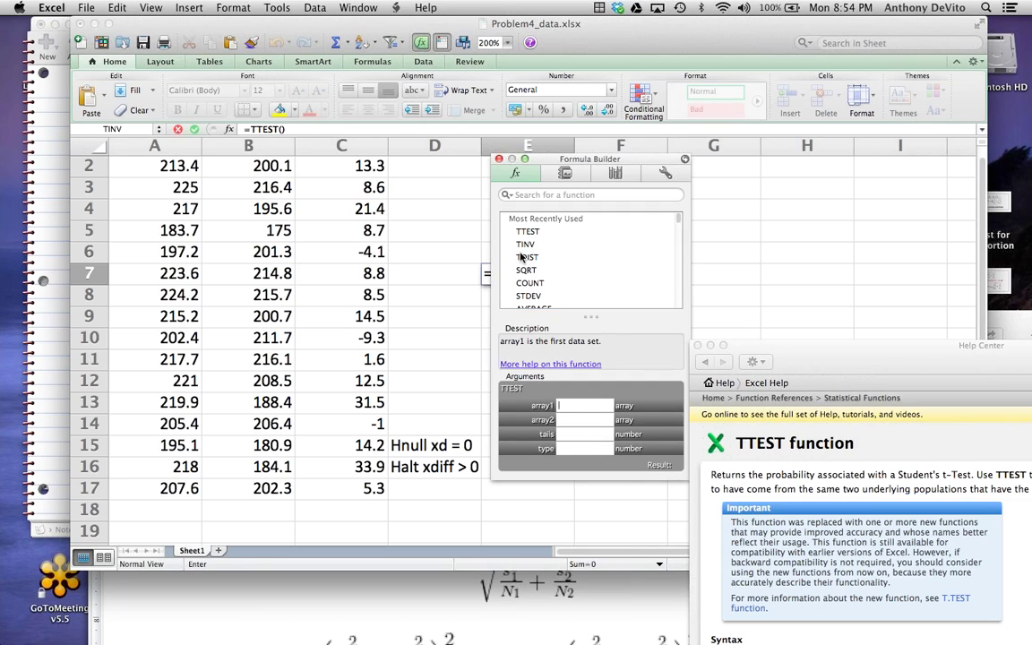
left_click(258, 211)
left_click_drag(187, 171, 161, 488)
key("Tab")
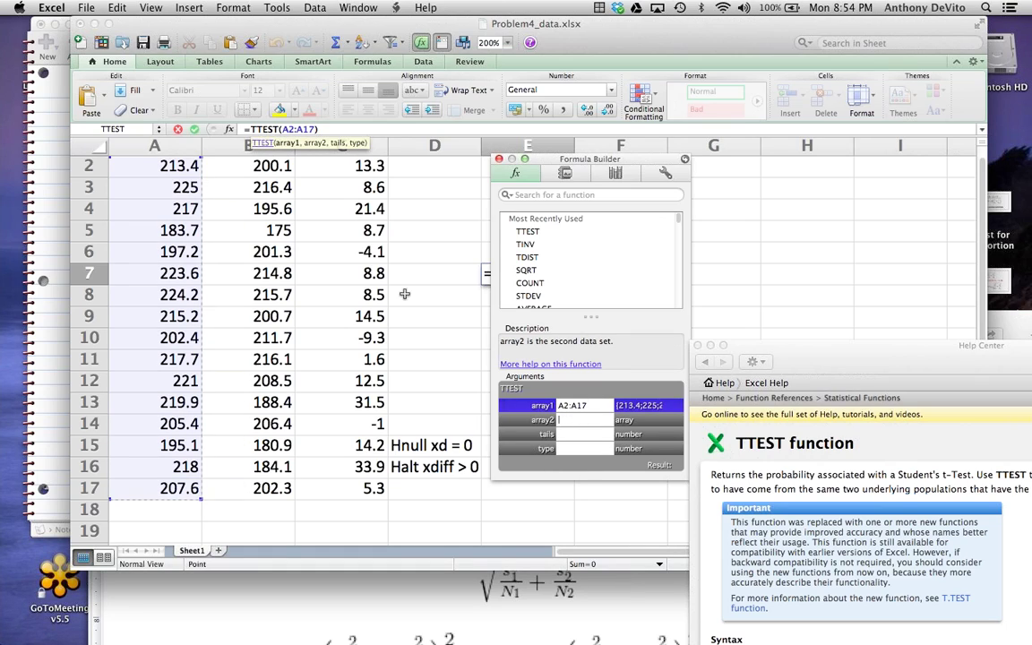
left_click_drag(278, 165, 283, 488)
key("Tab")
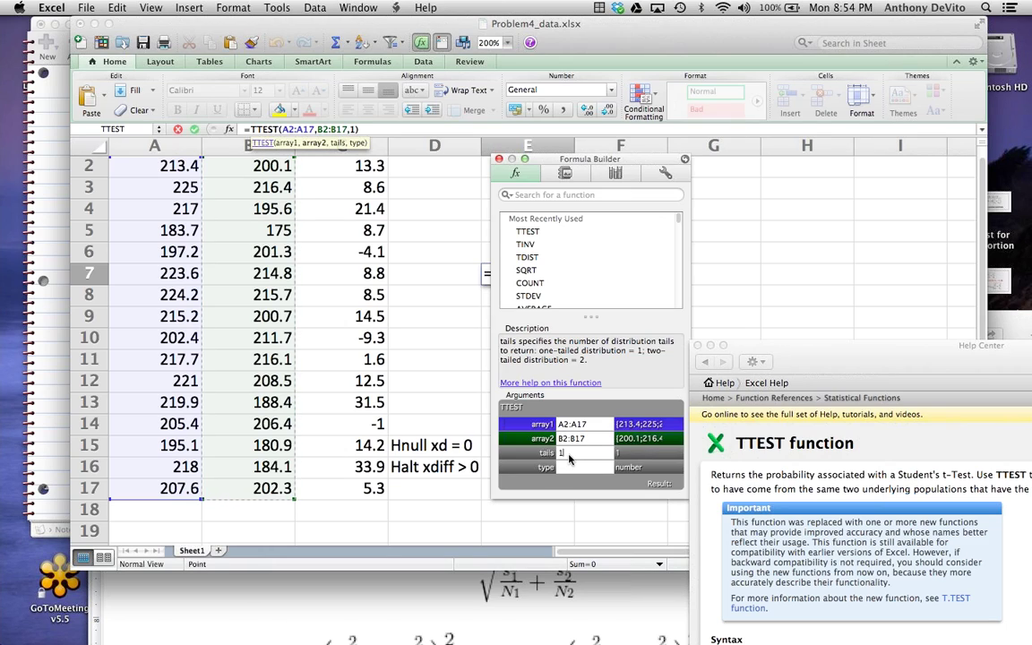
Set the TTEST tails to 1 and type to 1, enter the formula and close the Formula Builder
type("1")
left_click(567, 466)
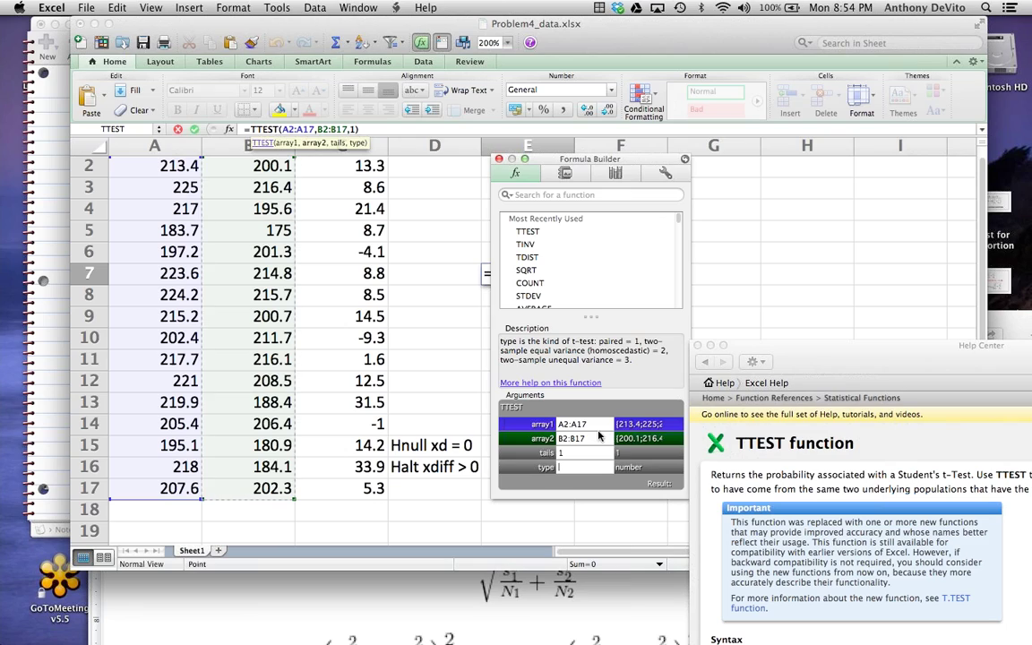
type("1")
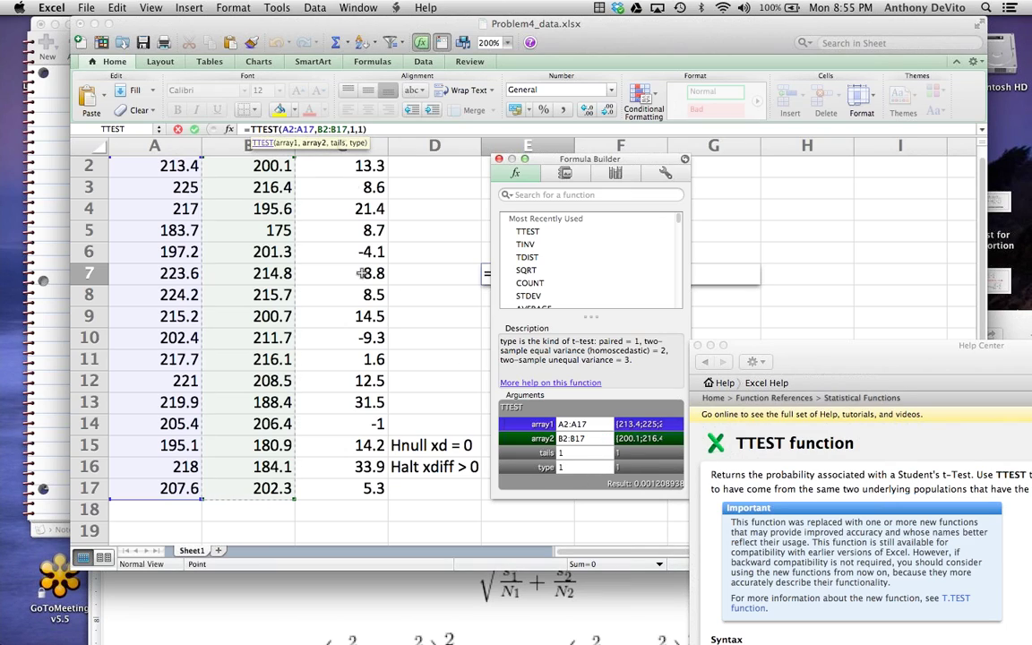
key("Return")
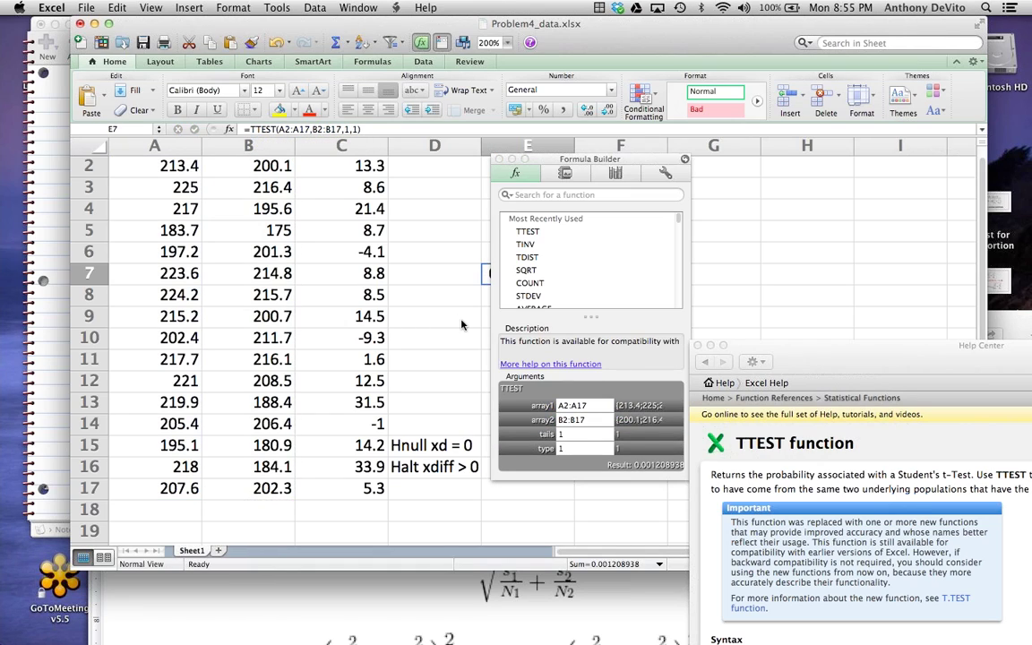
left_click(499, 160)
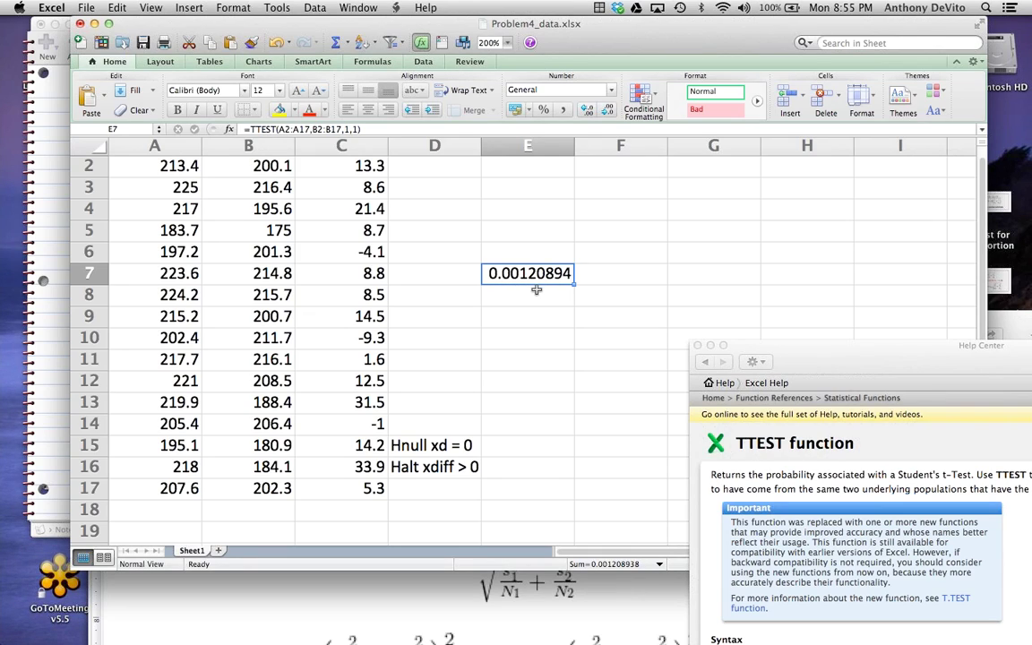
left_click(528, 297)
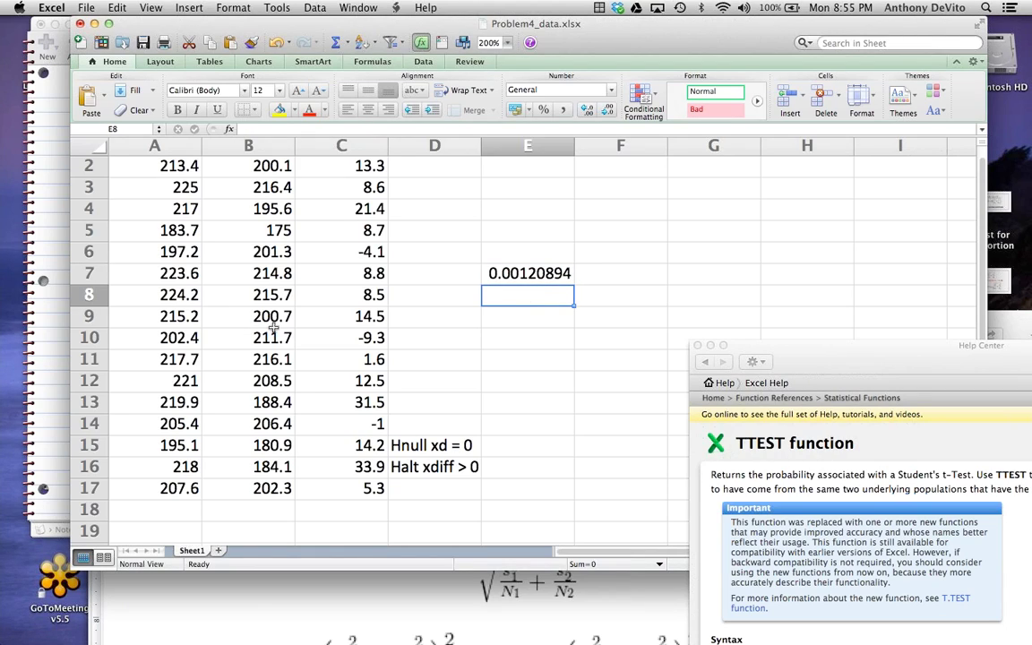
left_click(503, 274)
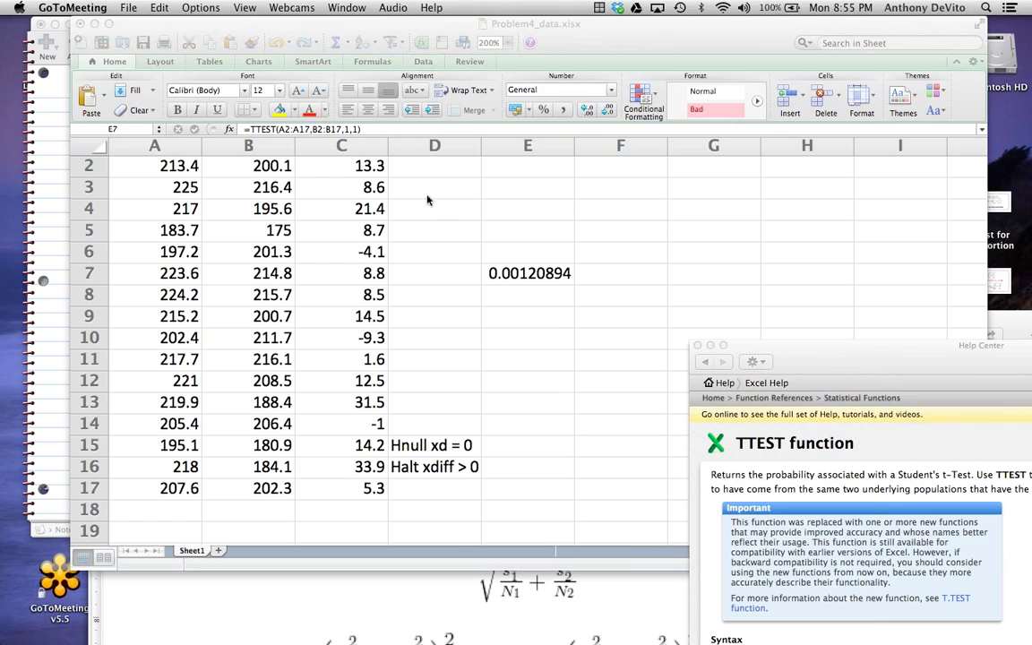
left_click(353, 167)
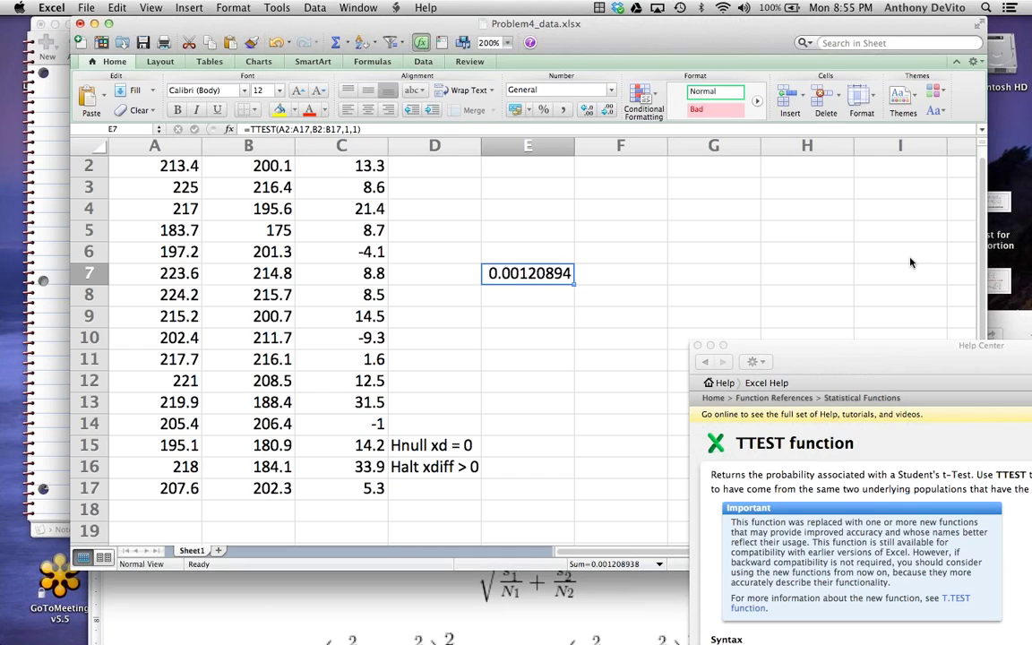
left_click(508, 300)
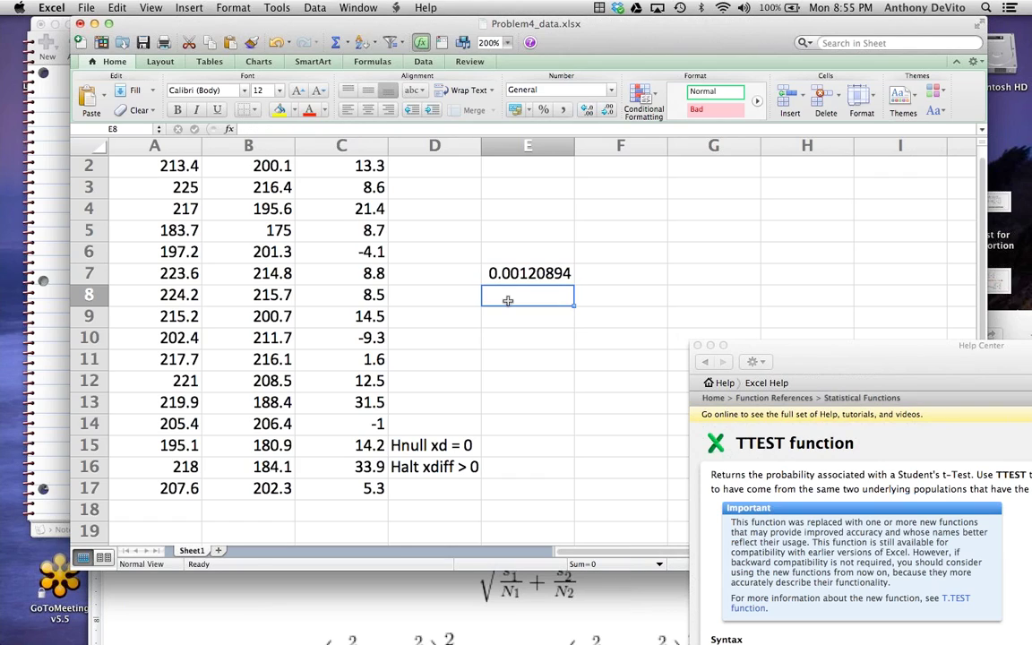
Switch to the Word document on hypothesis testing and review its formulas for paired samples, unequal variation and equal variation
left_click(404, 587)
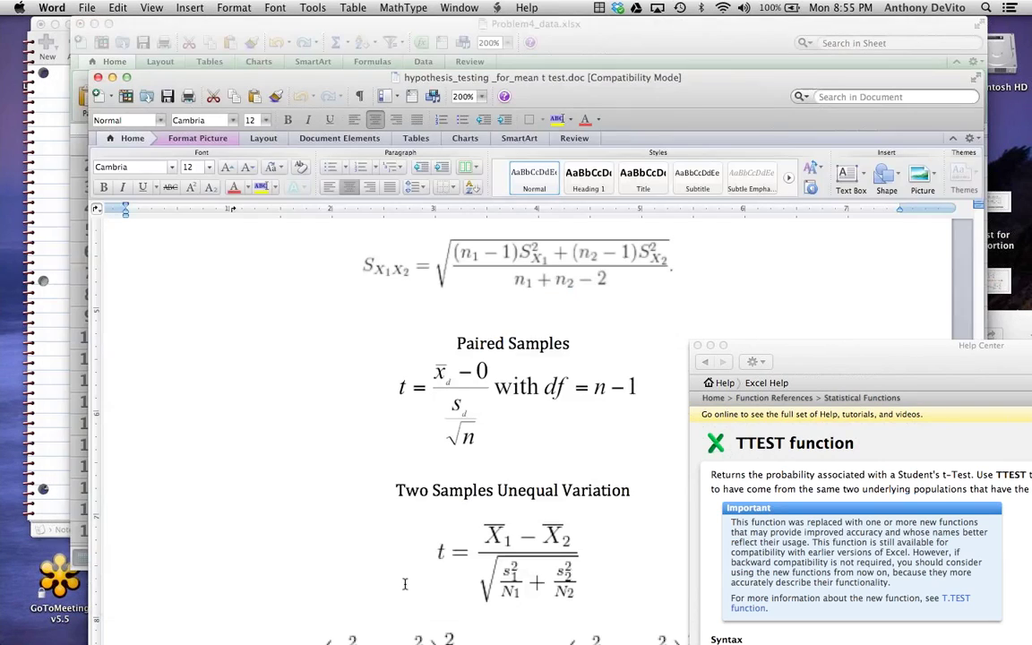
mouse_move(163, 632)
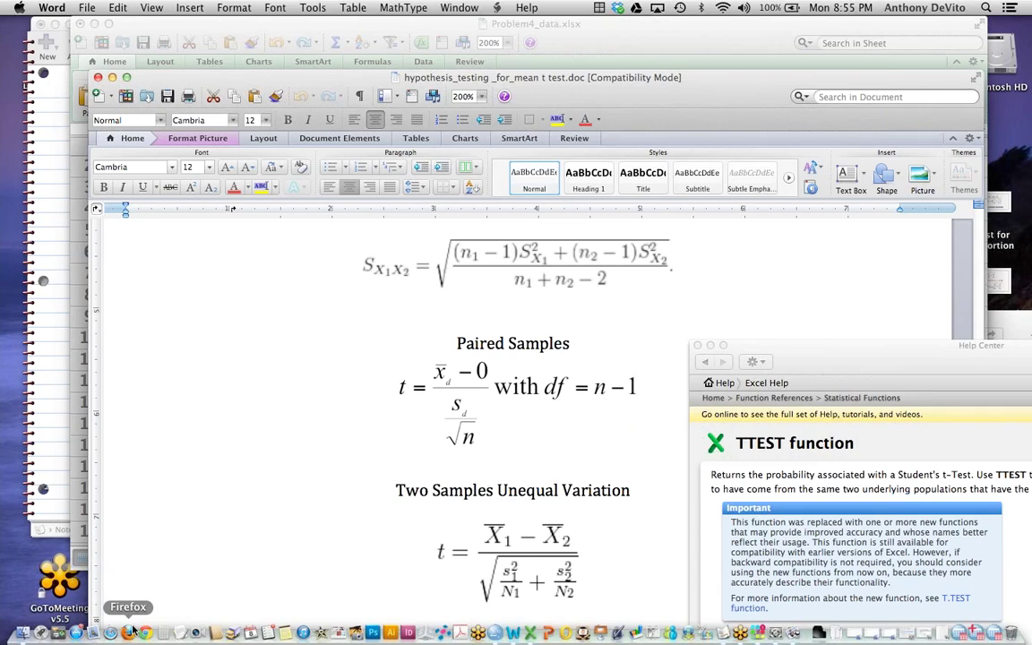
scroll(343, 464, "down", 5)
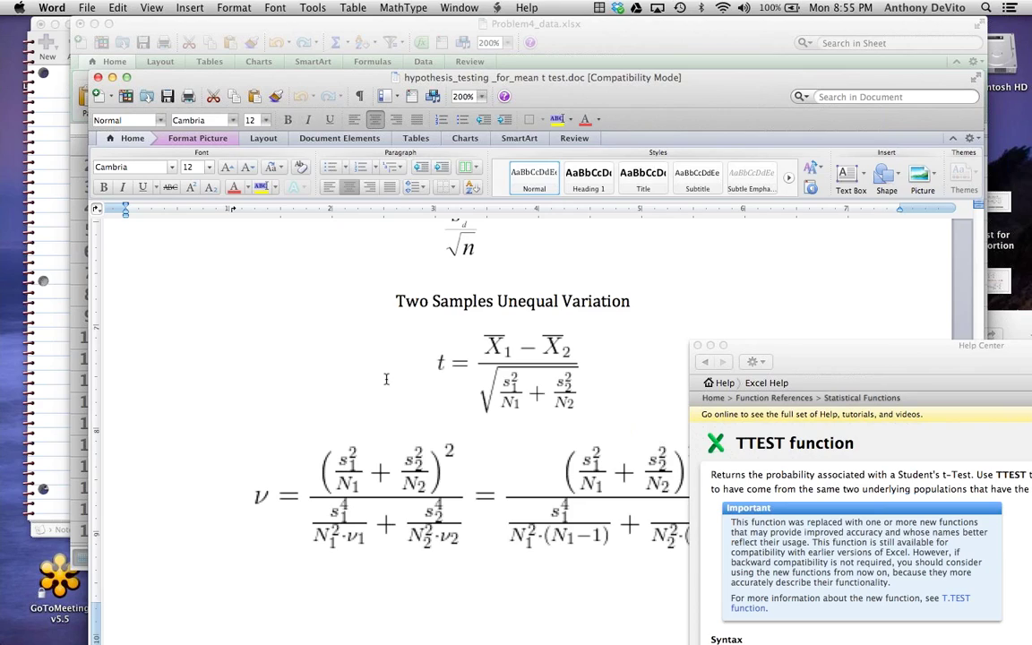
scroll(470, 431, "up", 7)
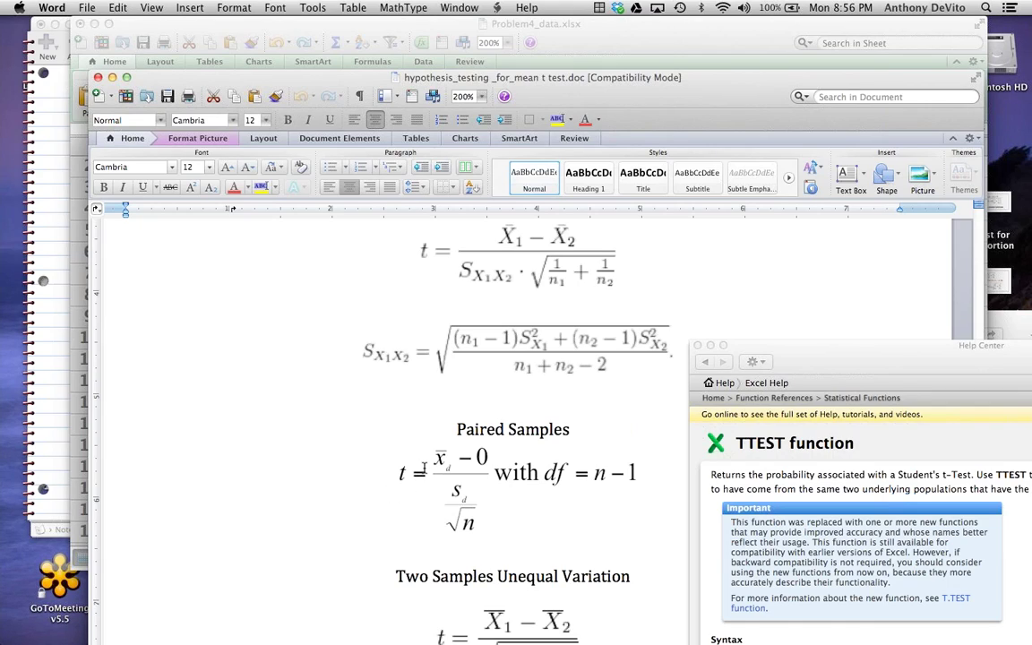
scroll(402, 472, "up", 5)
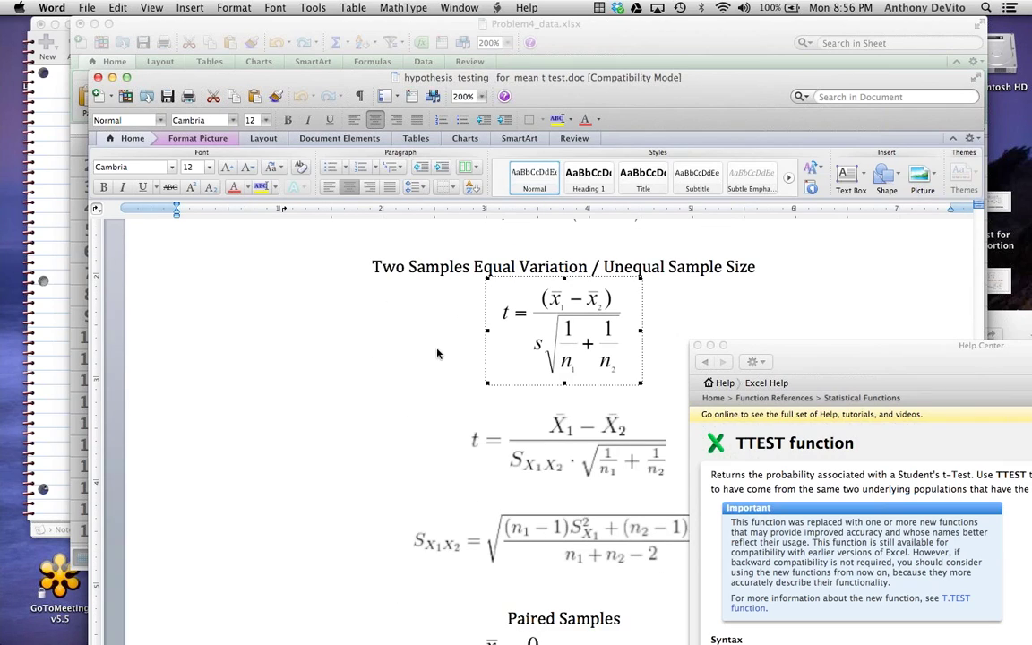
Find and switch to SPSS Statistics, and close the Output3 viewer without saving its contents
left_click(985, 9)
type("spss")
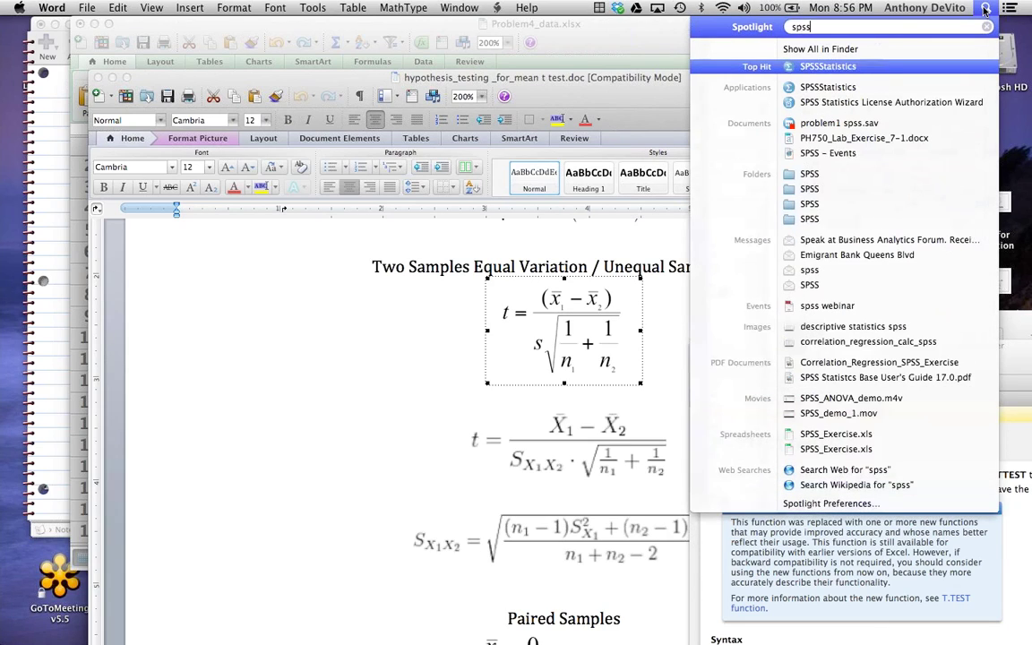
left_click(931, 68)
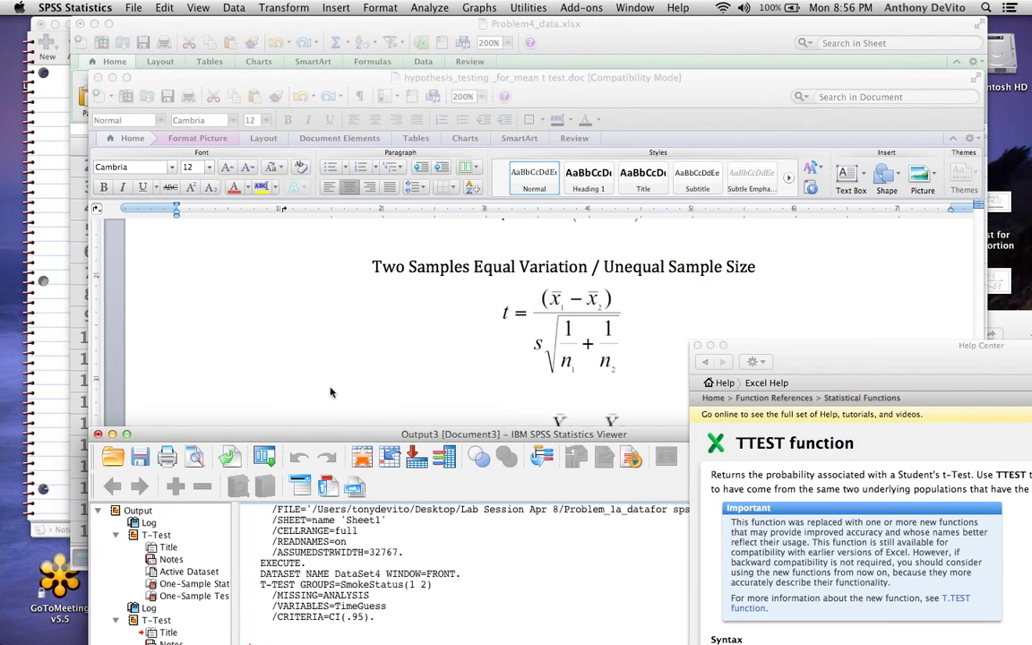
left_click_drag(224, 496, 231, 318)
left_click(155, 314)
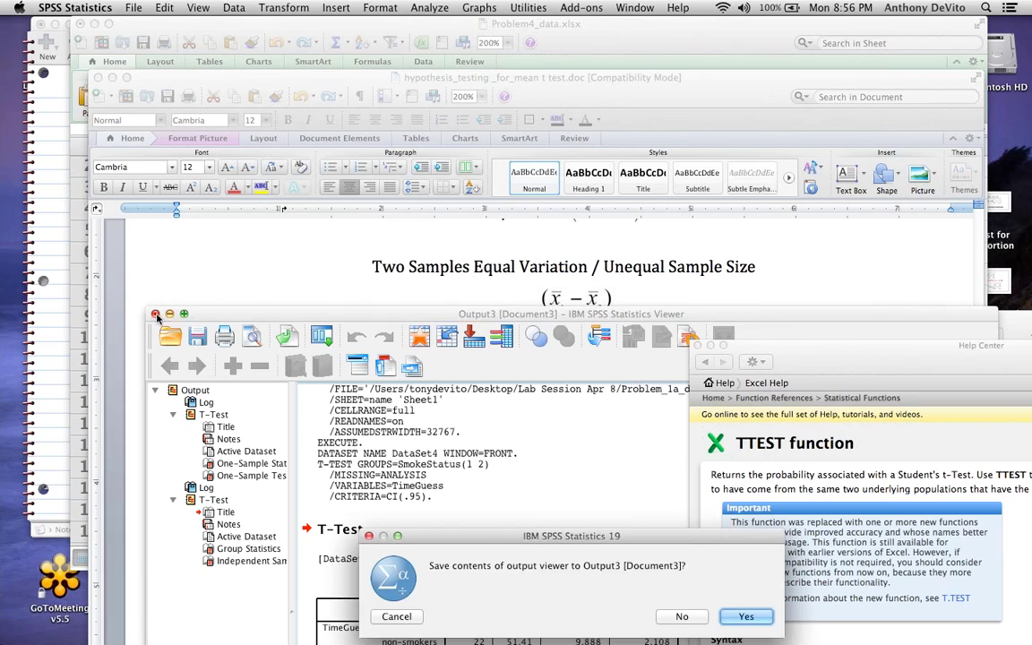
left_click(679, 616)
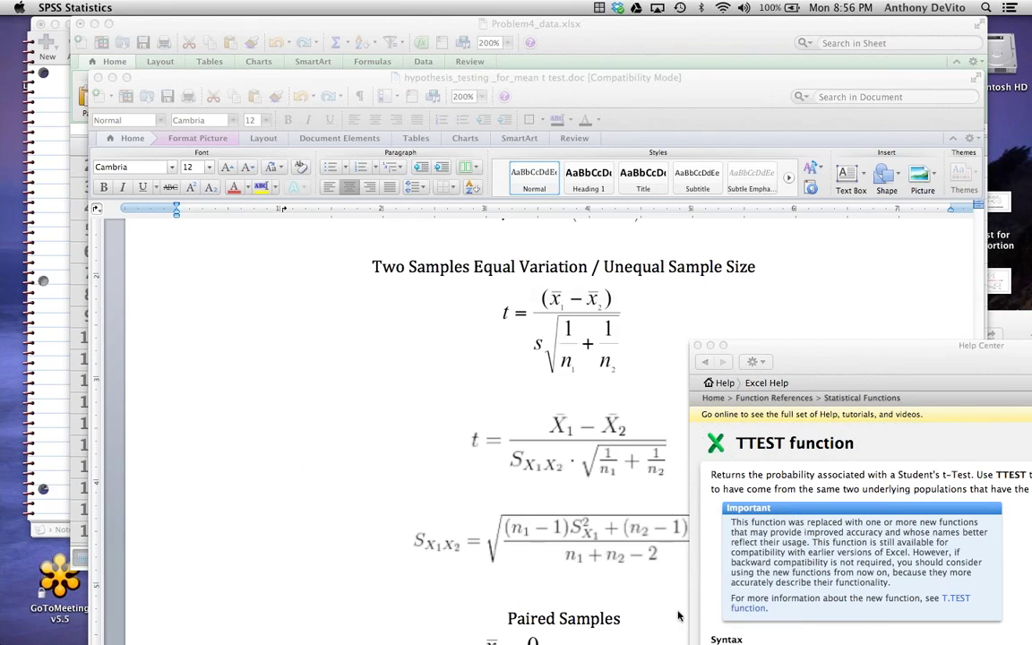
Bring SPSS Statistics back up and open the data file problem 4 spss.sav from the Lab Session Apr 8 folder
left_click(80, 6)
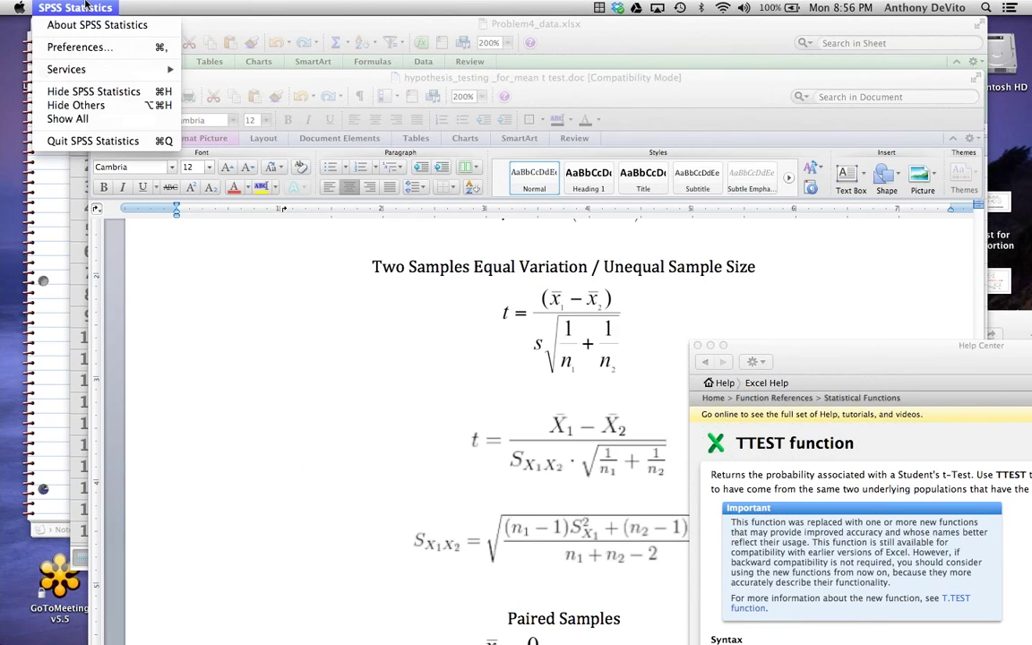
left_click(79, 5)
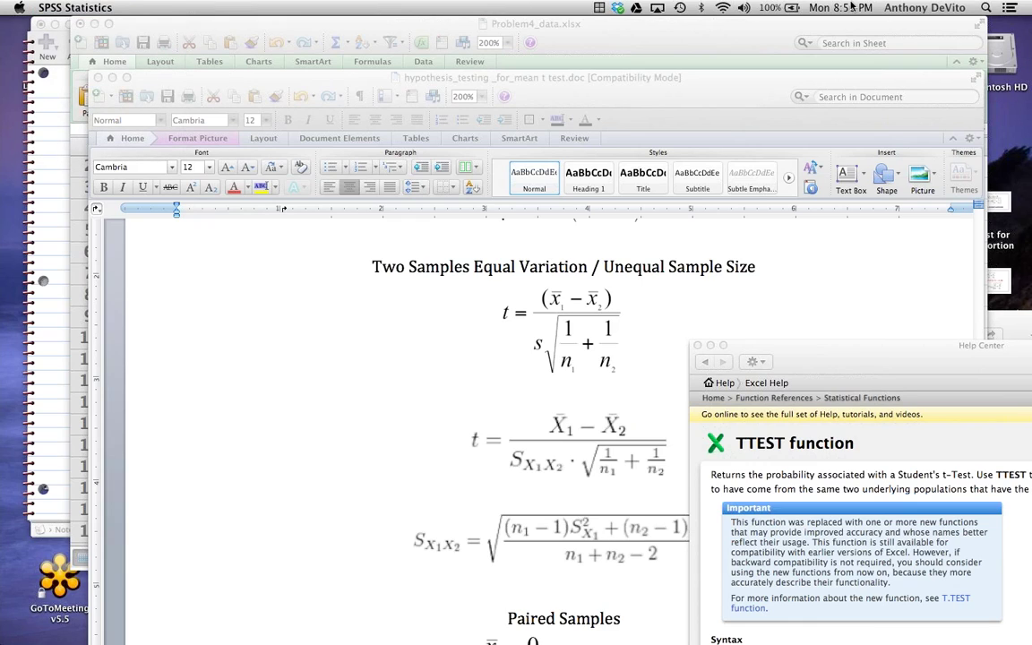
left_click(984, 8)
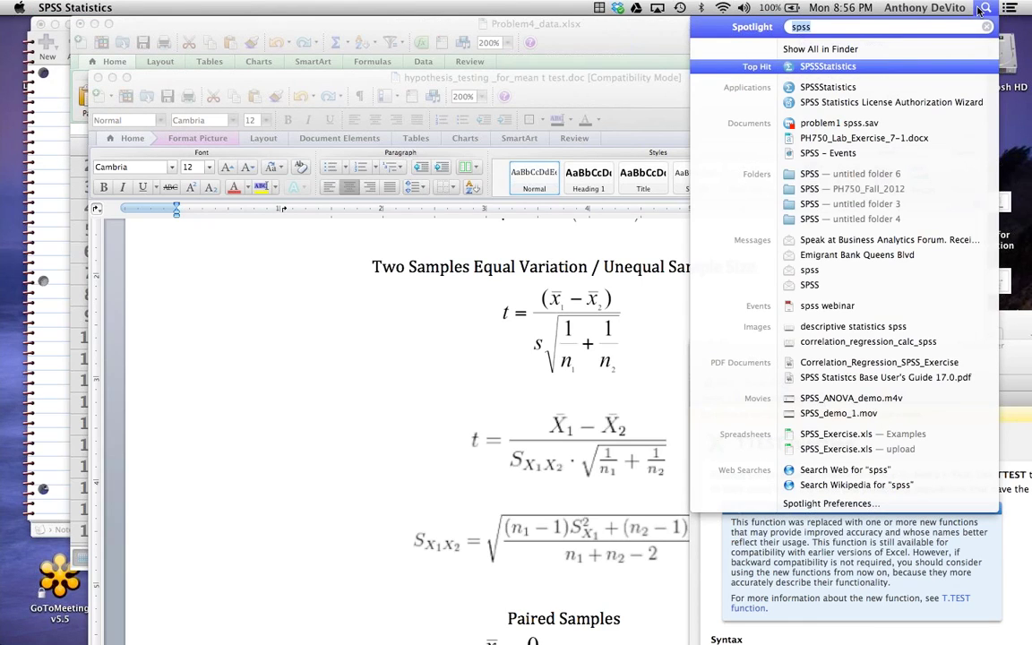
key("Return")
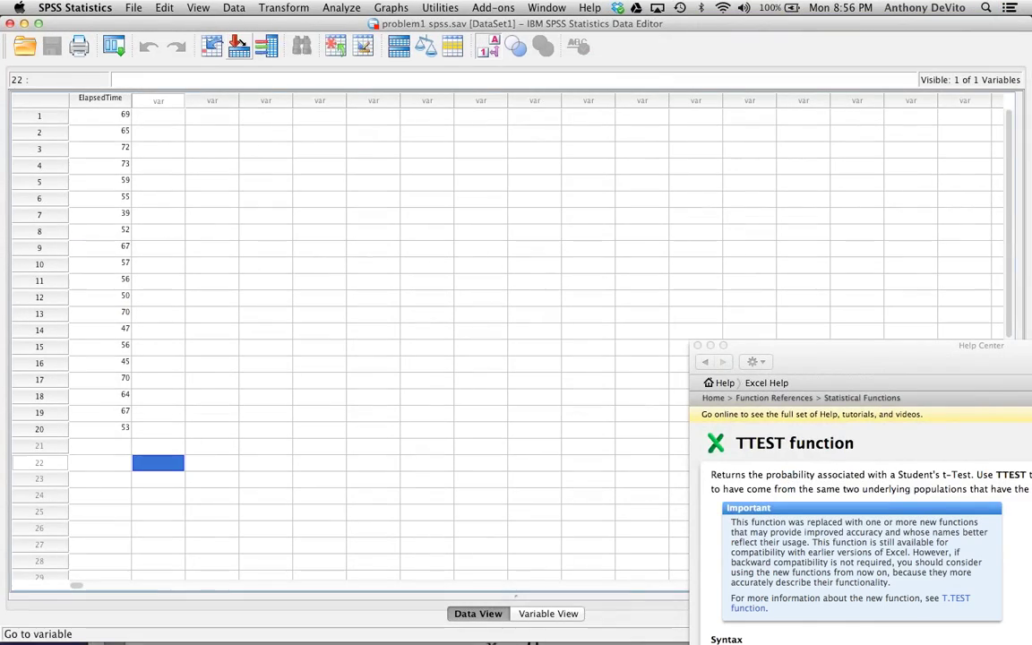
left_click(132, 8)
mouse_move(151, 42)
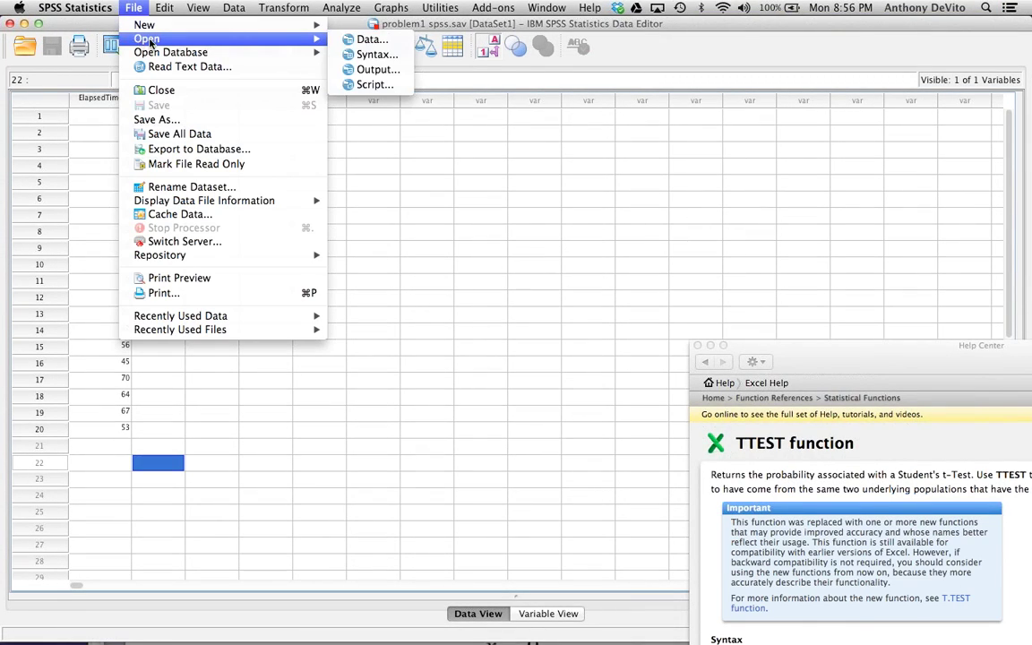
left_click(337, 39)
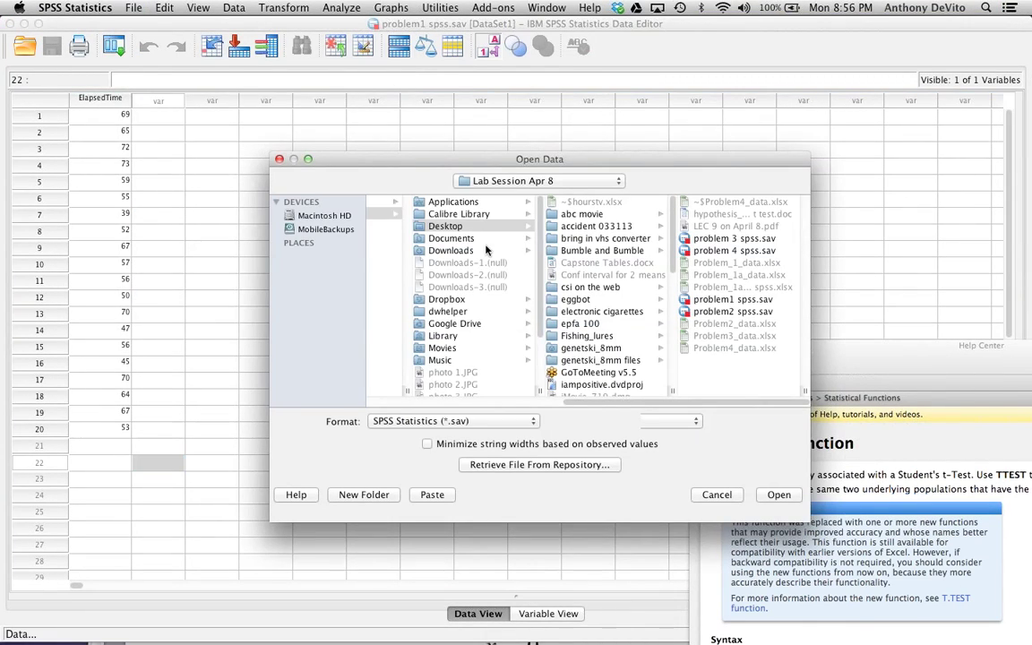
double_click(719, 250)
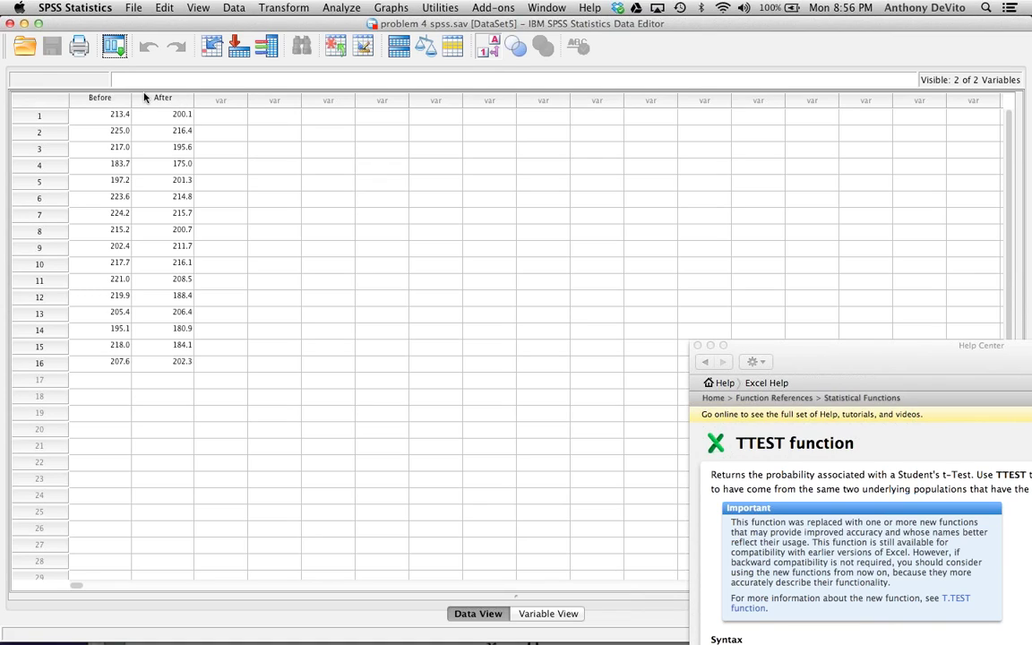
Examine the Before column and the Before and After values of the first case
left_click(100, 99)
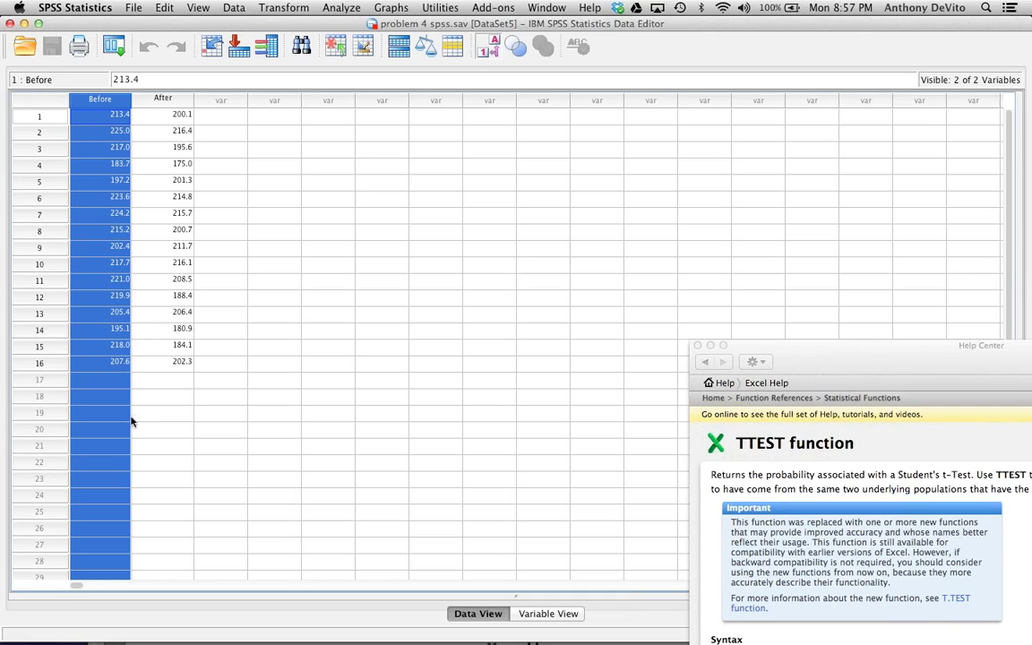
left_click(43, 116)
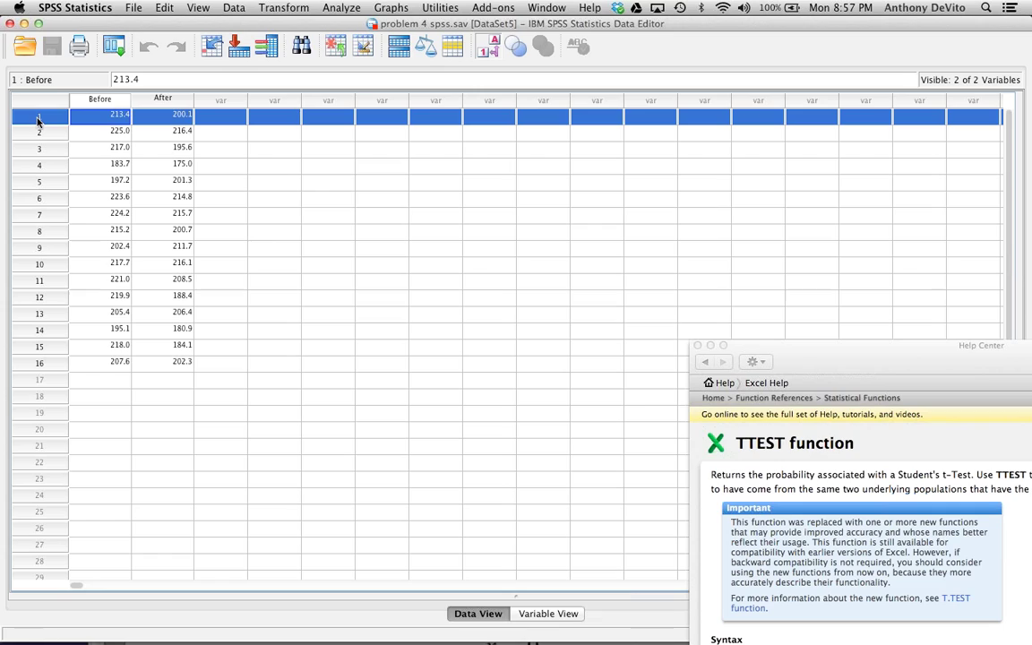
left_click(104, 122)
left_click(167, 116)
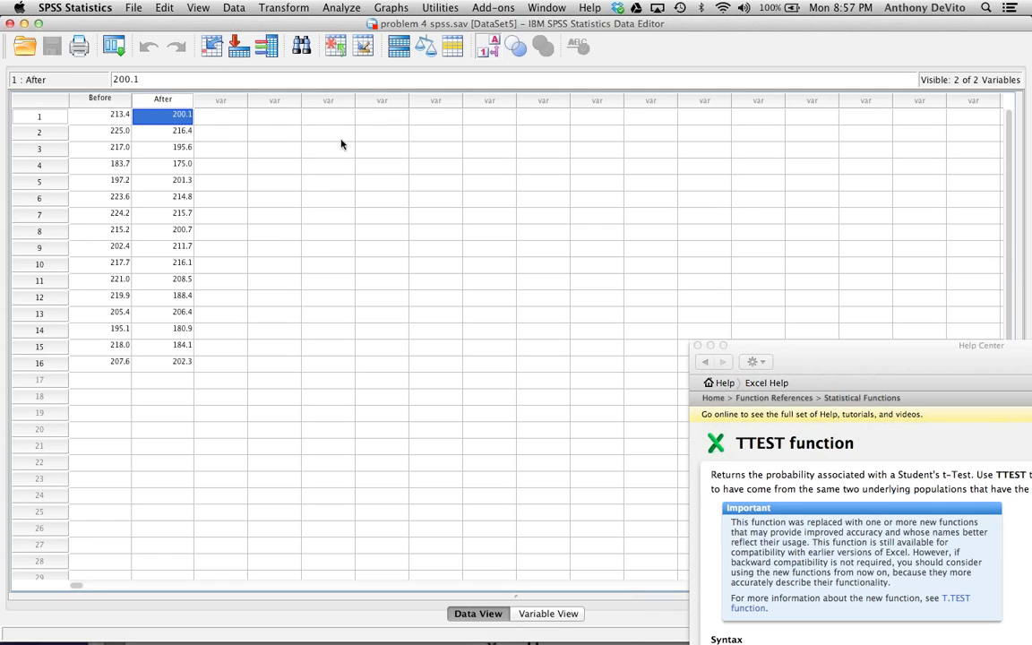
left_click(312, 131)
Run a Paired-Samples T Test with Before as Variable1 and After as Variable2 of the first pair
left_click(342, 8)
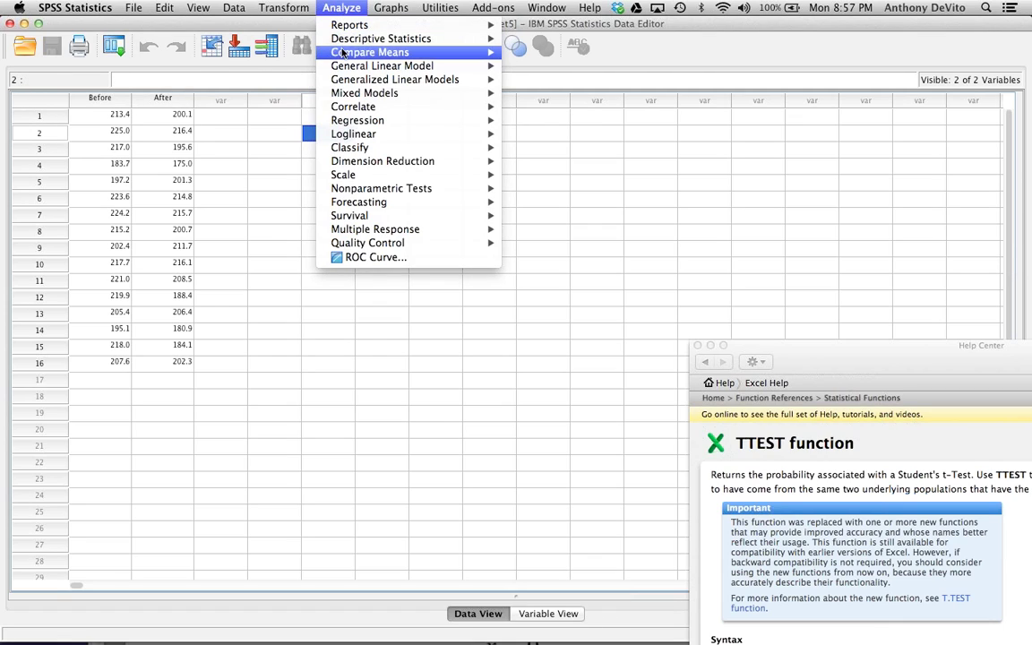
mouse_move(312, 52)
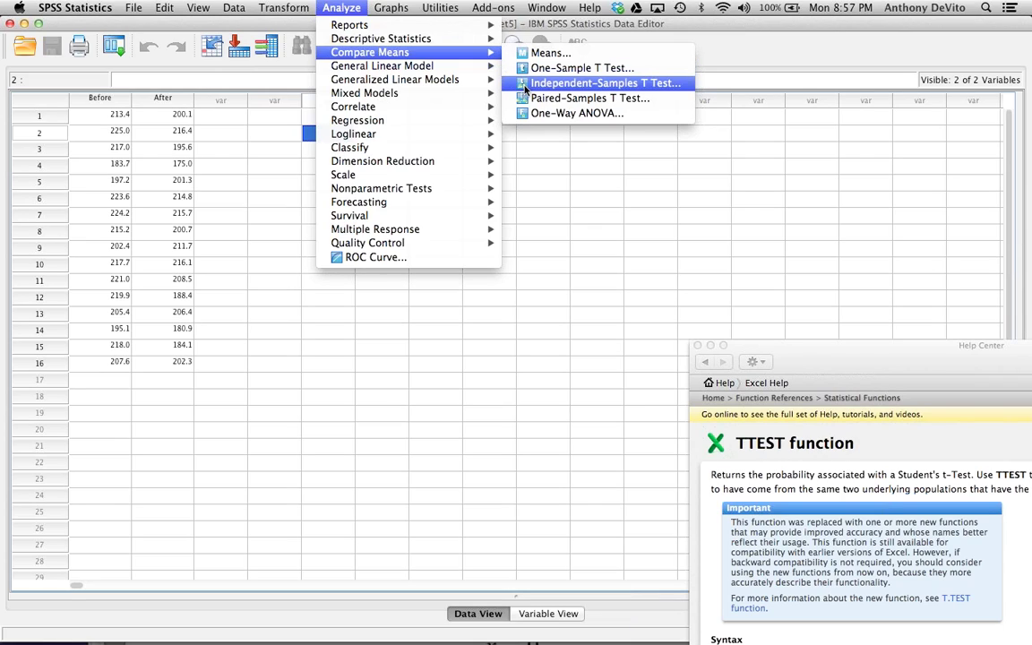
left_click(555, 98)
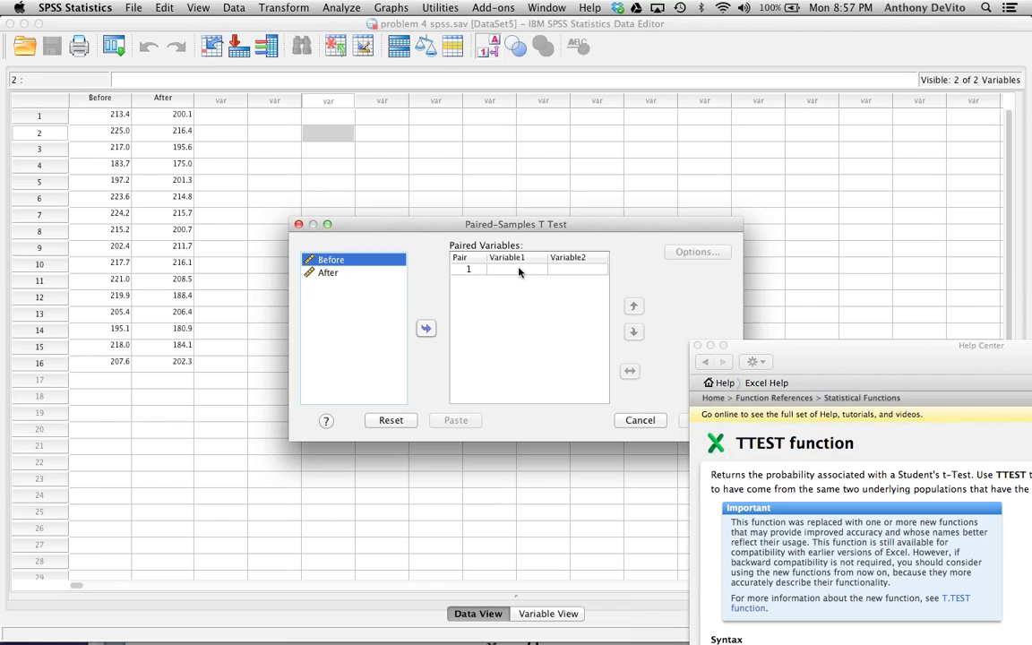
left_click(426, 329)
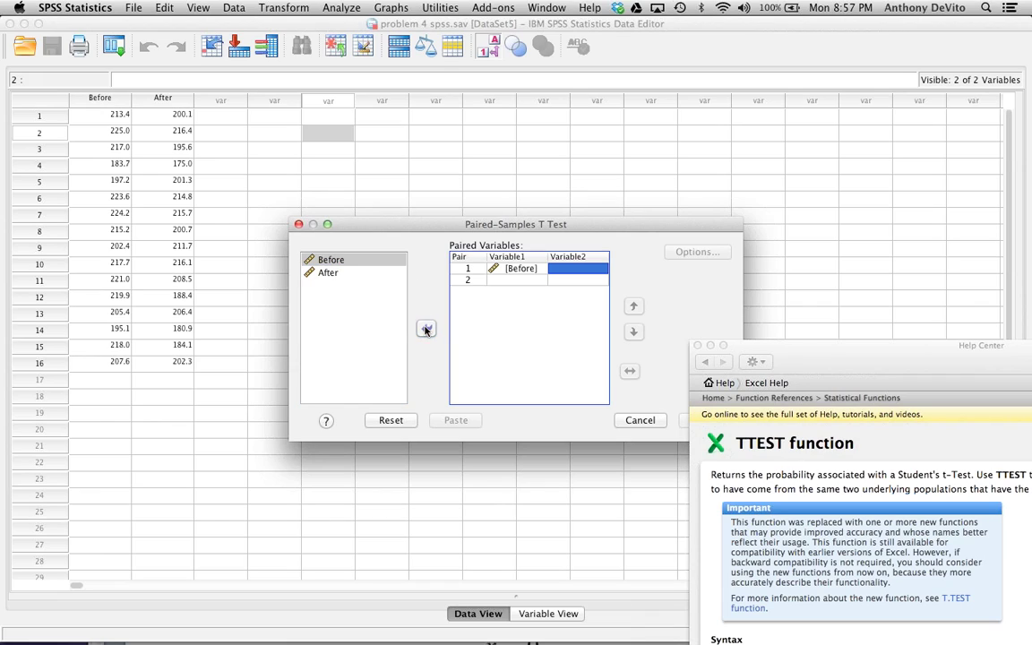
left_click(328, 273)
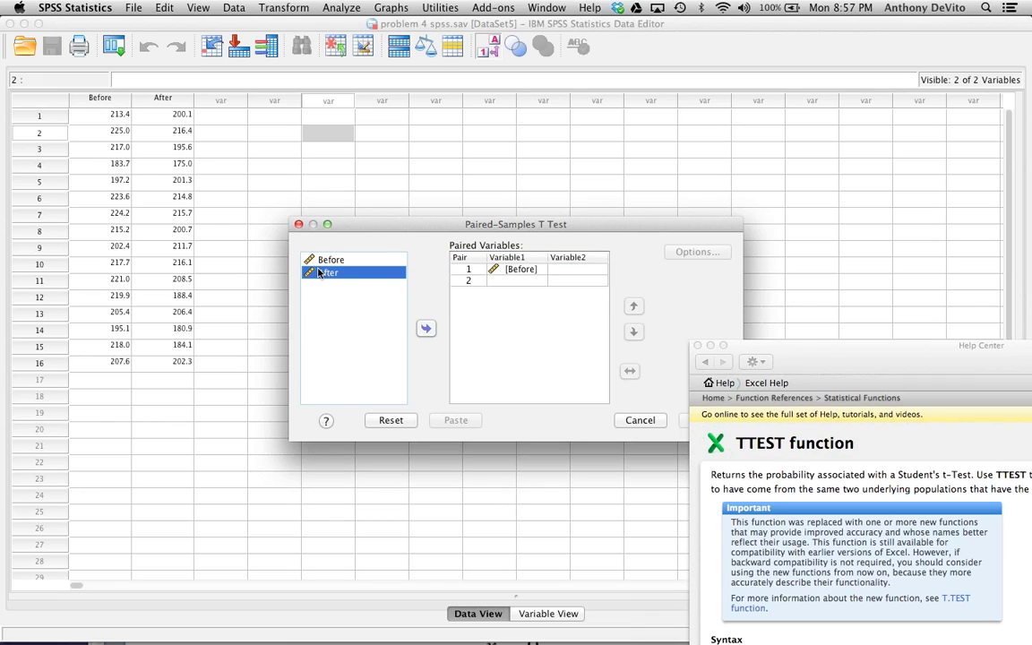
left_click(425, 327)
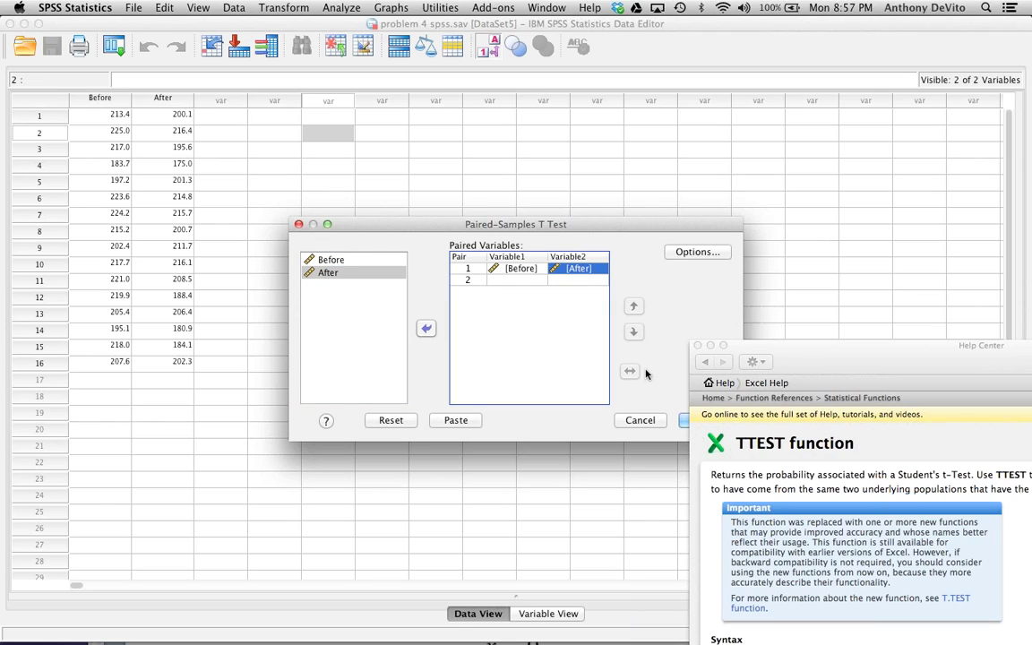
left_click(683, 420)
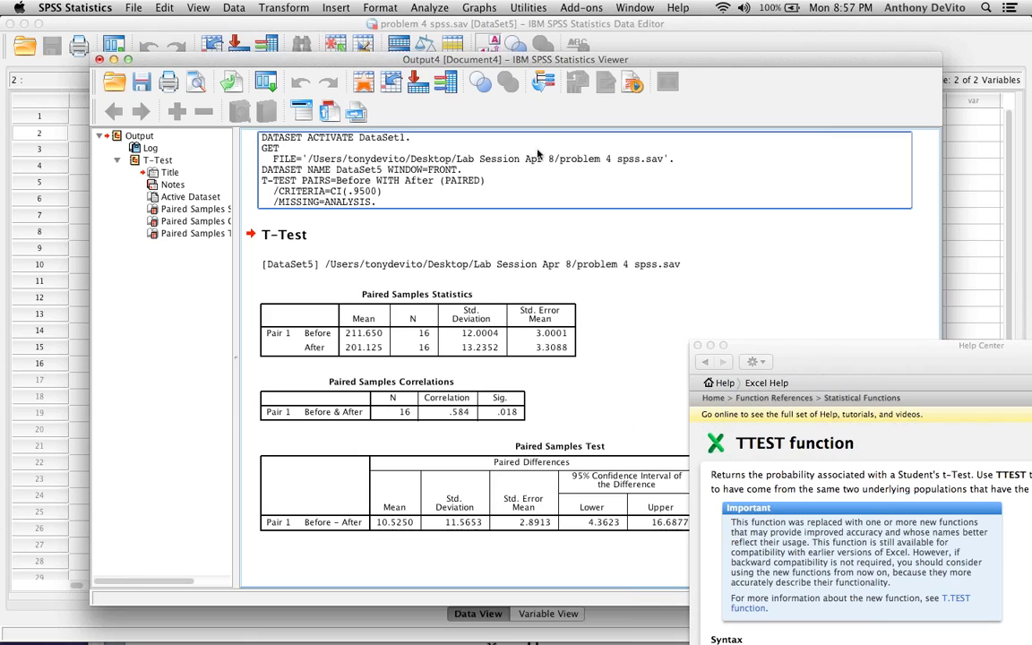
Examine the Paired Samples Test table through to its t, df and two-tailed significance columns
left_click_drag(500, 59, 440, 6)
left_click(428, 417)
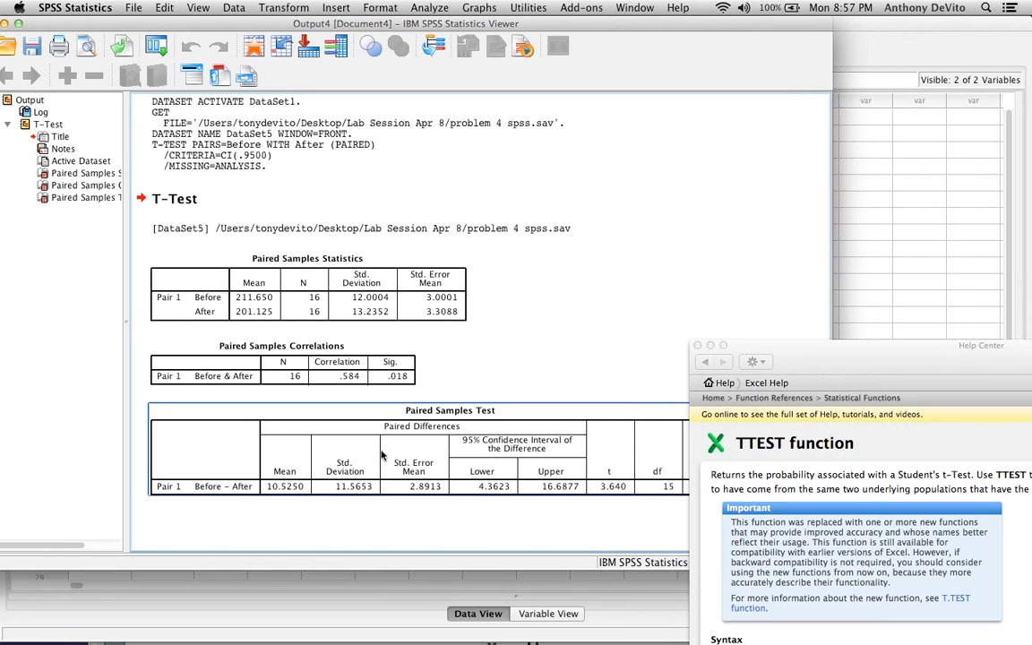
left_click(516, 117)
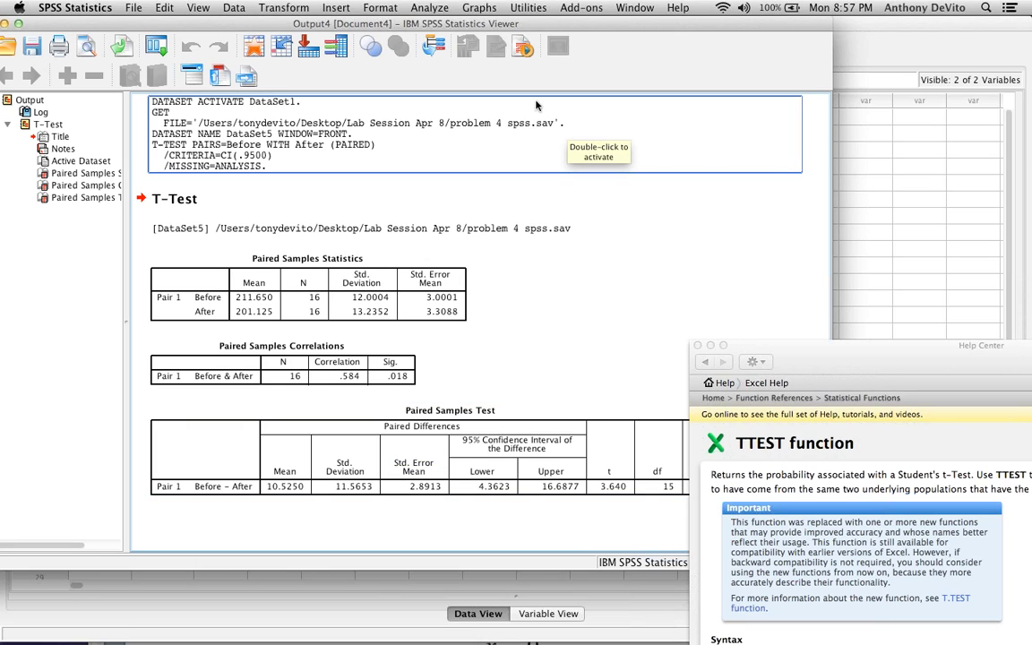
left_click_drag(515, 23, 482, 6)
left_click(643, 486)
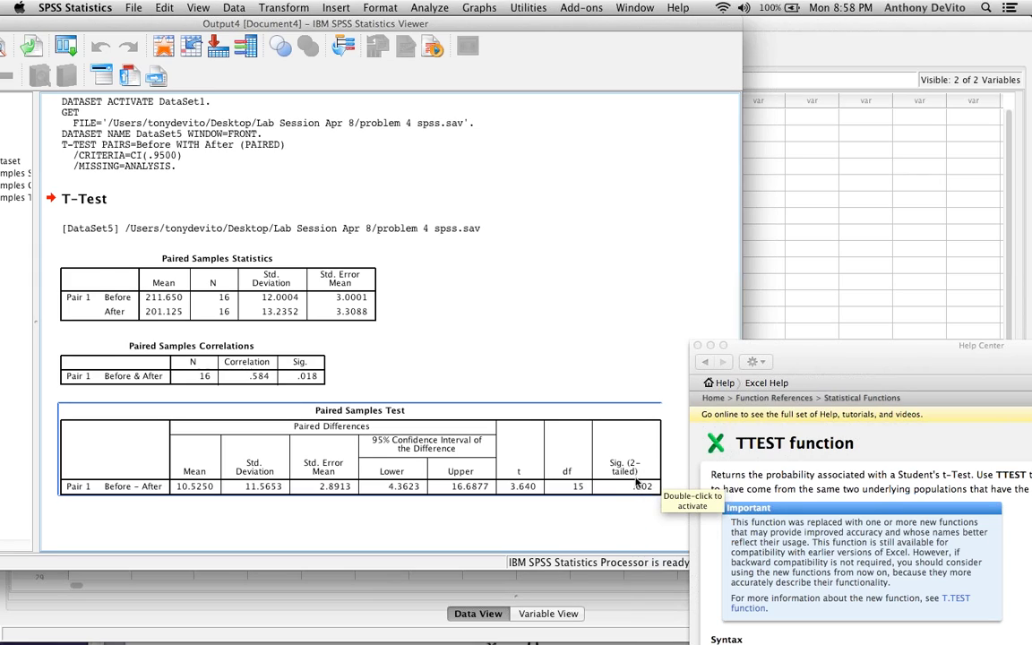
left_click(363, 460)
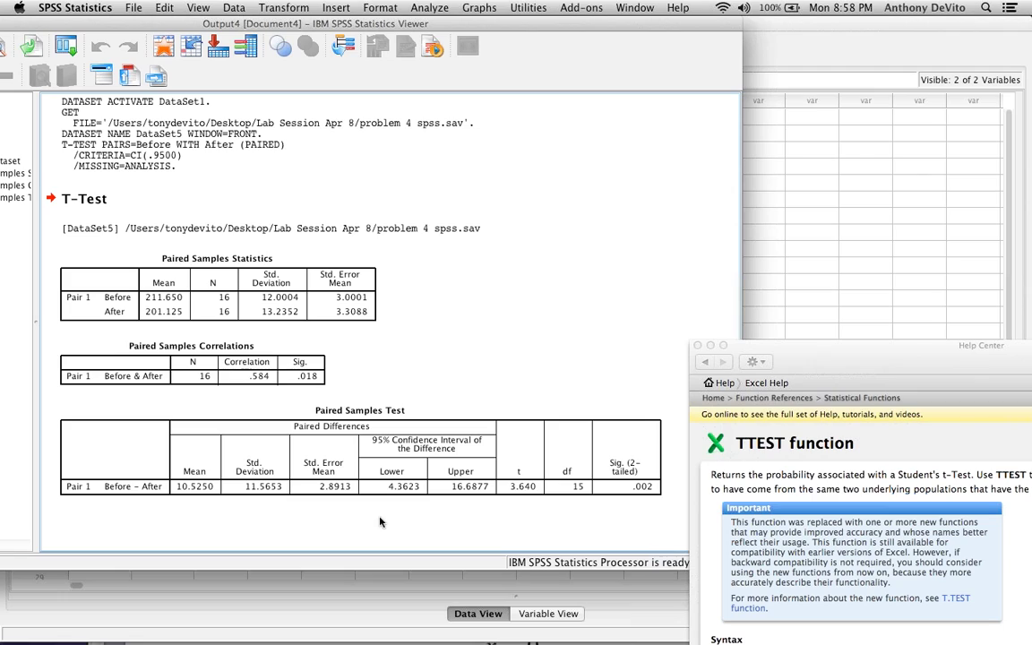
left_click(386, 498)
Close the Output4 viewer without saving its contents
left_click_drag(51, 22, 137, 24)
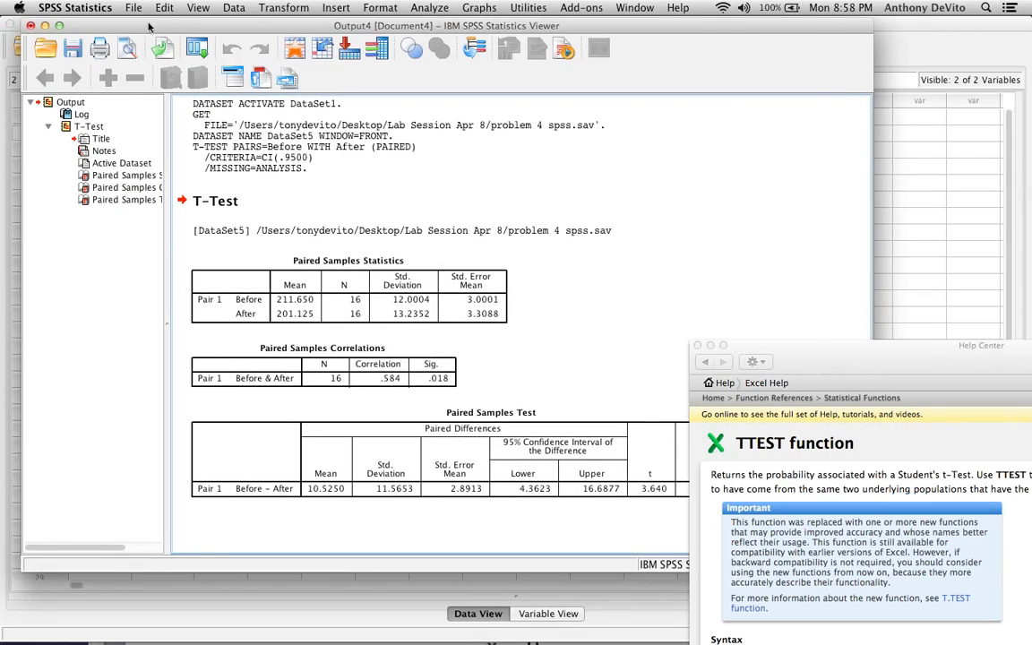
left_click(30, 26)
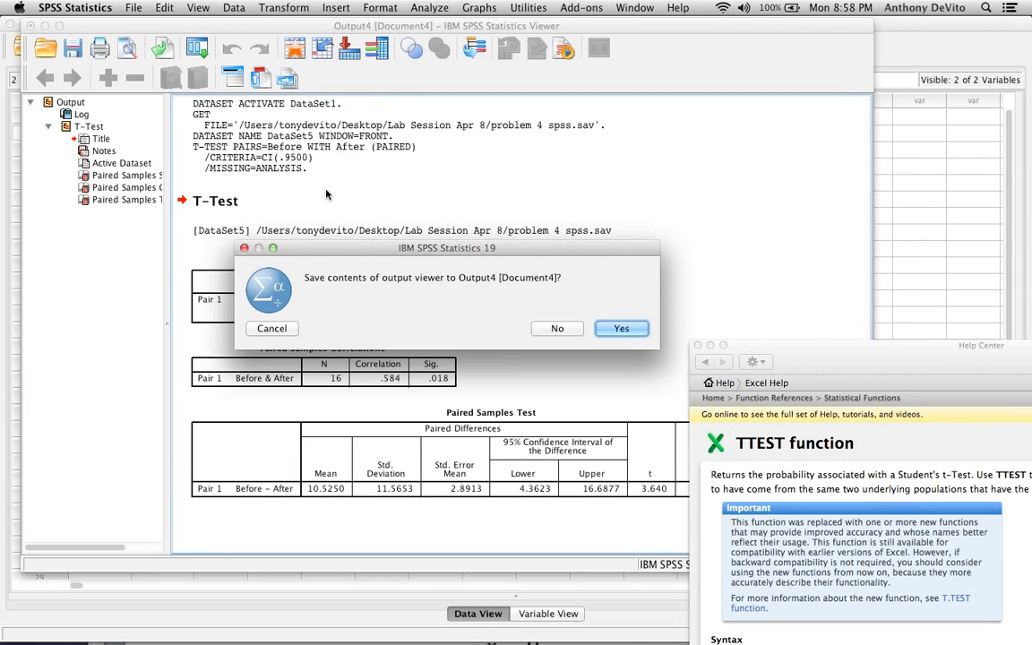
left_click(554, 328)
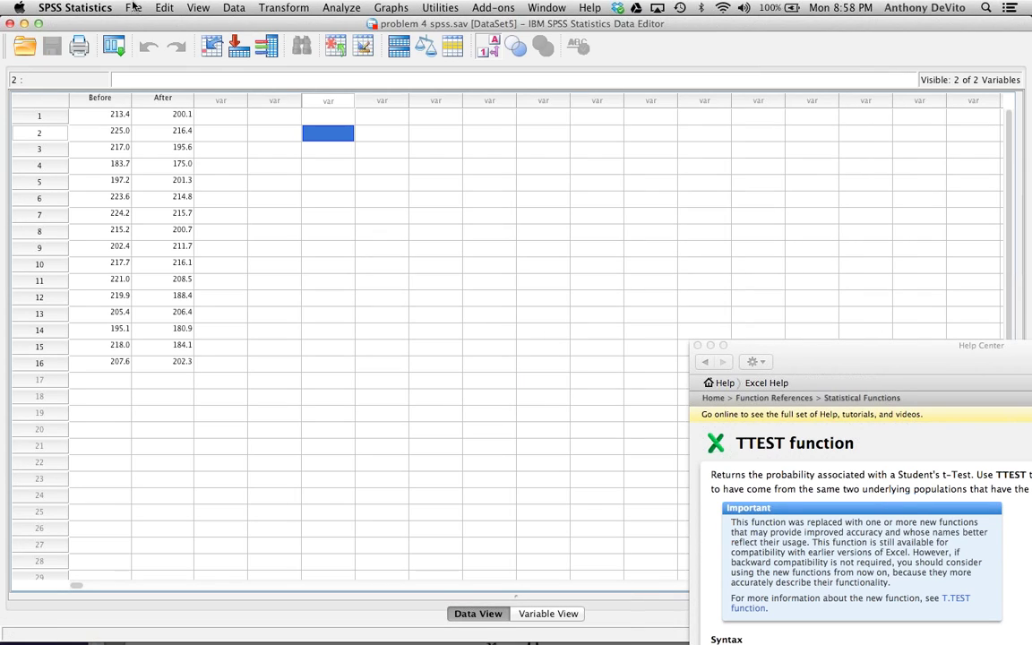
Open the data file problem 3 spss.sav from the Lab Session Apr 8 folder
left_click(132, 8)
left_click(133, 7)
left_click(133, 7)
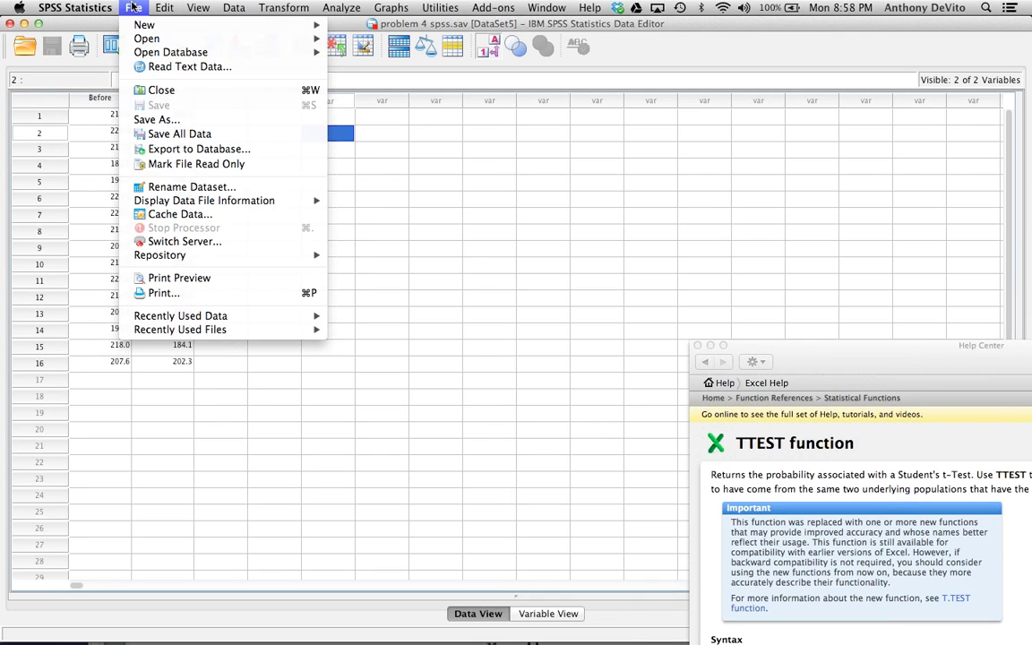
mouse_move(148, 39)
left_click(369, 40)
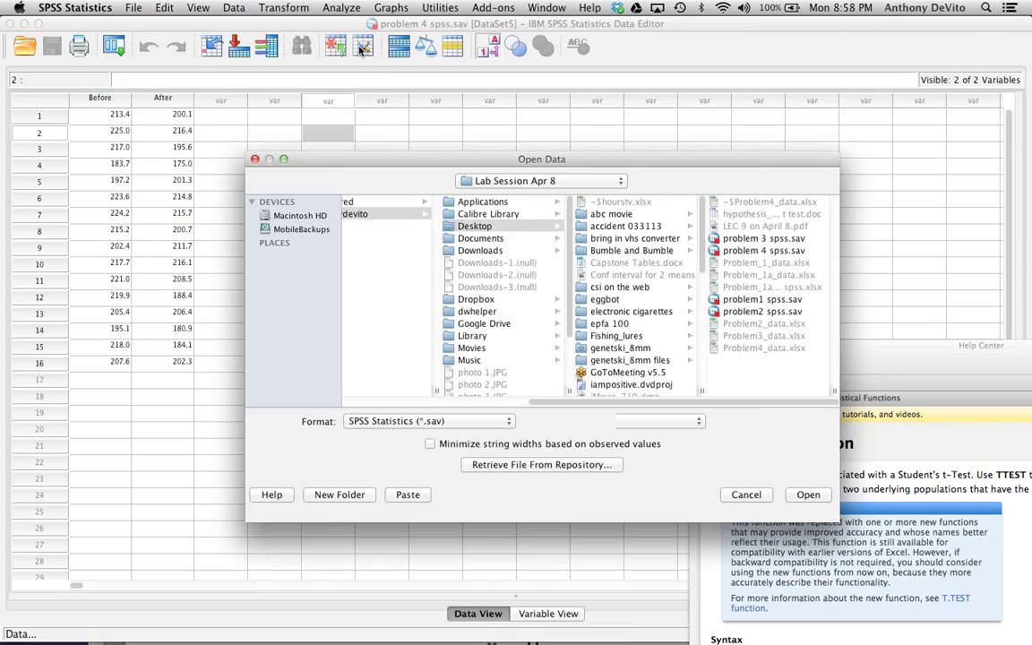
double_click(736, 247)
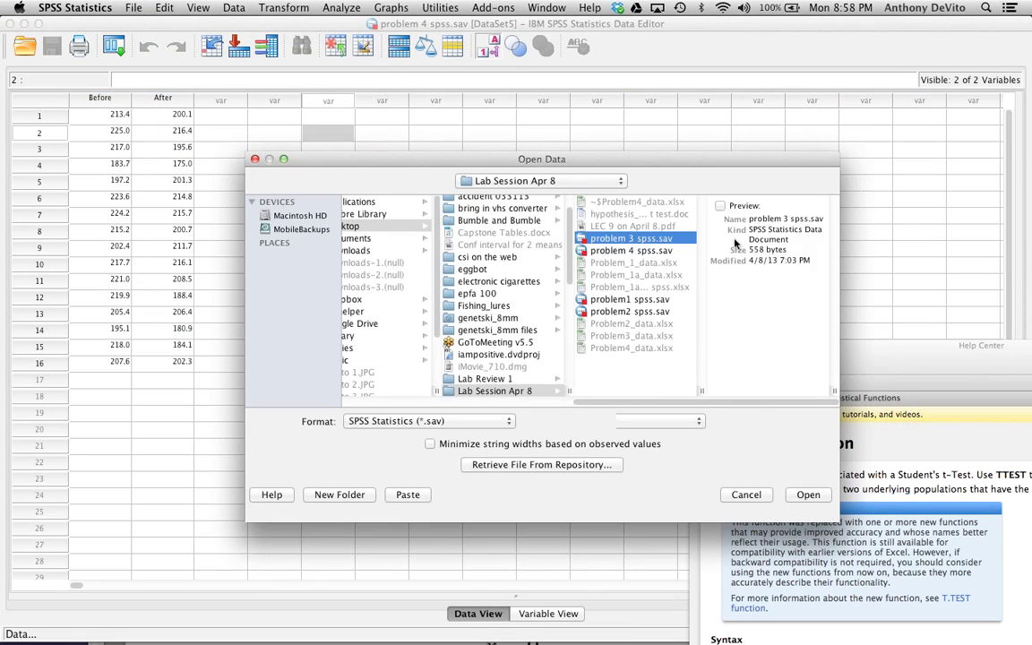
key("super+m")
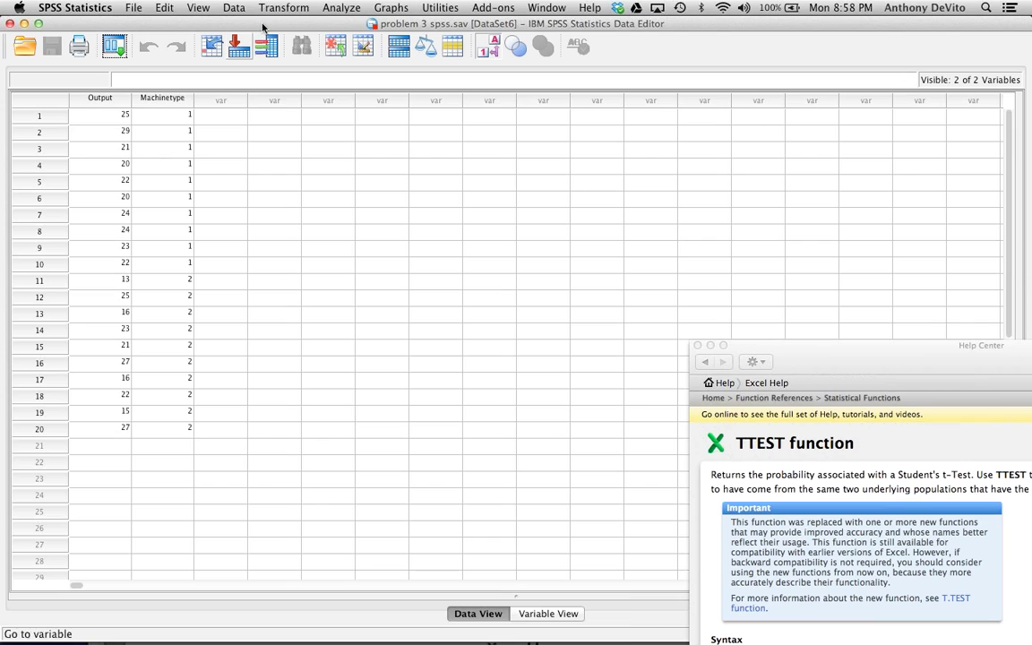
Set up an Independent-Samples T Test with Output as the test variable and Machinetype as the grouping variable
left_click(346, 7)
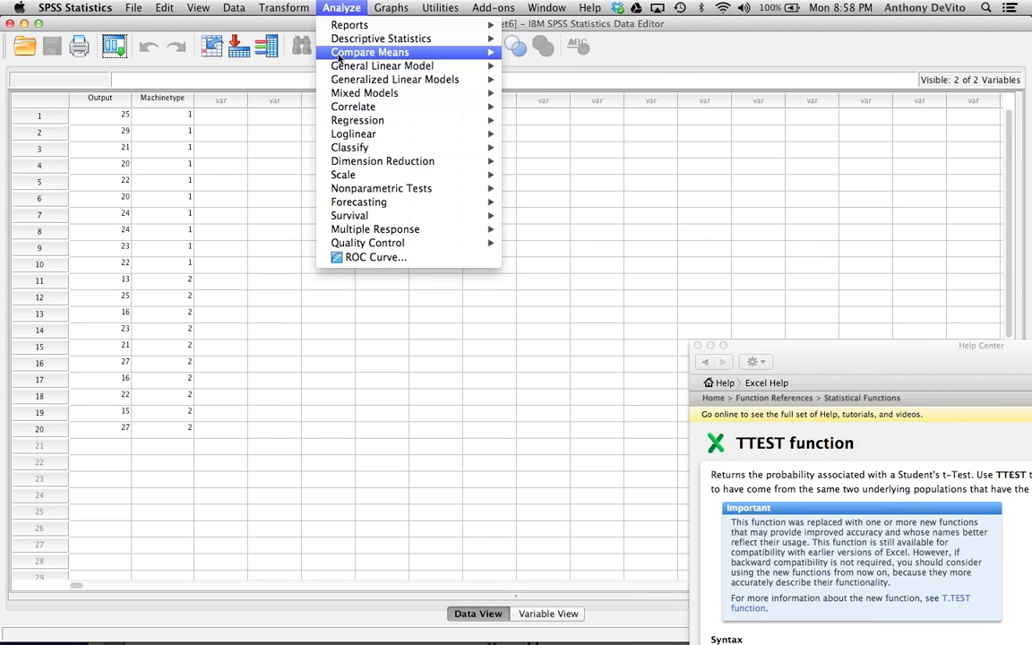
mouse_move(403, 52)
left_click(587, 82)
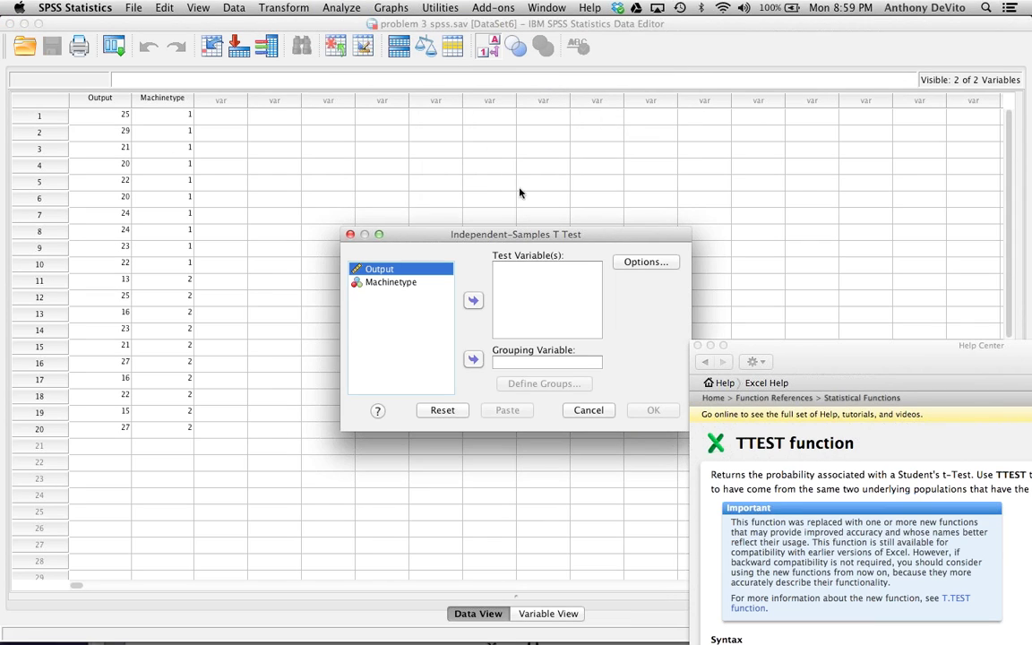
left_click(410, 274)
left_click(473, 299)
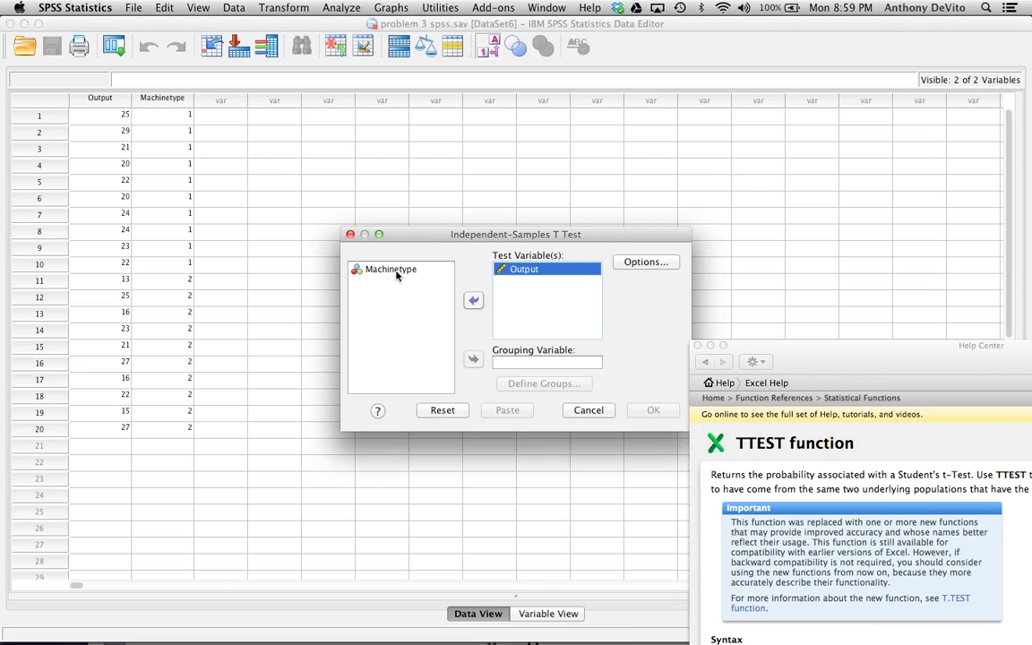
left_click(392, 268)
left_click(473, 358)
Define the Machinetype groups as 1 and 2, and run the independent-samples test
left_click(529, 384)
left_click(487, 307)
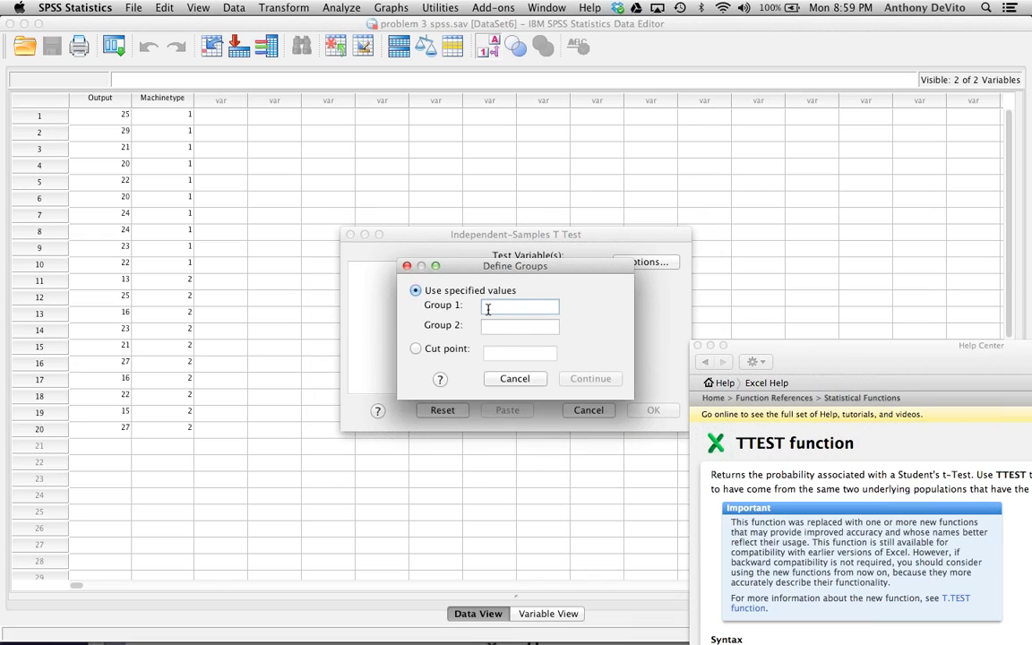
type("1")
left_click(492, 324)
type("2")
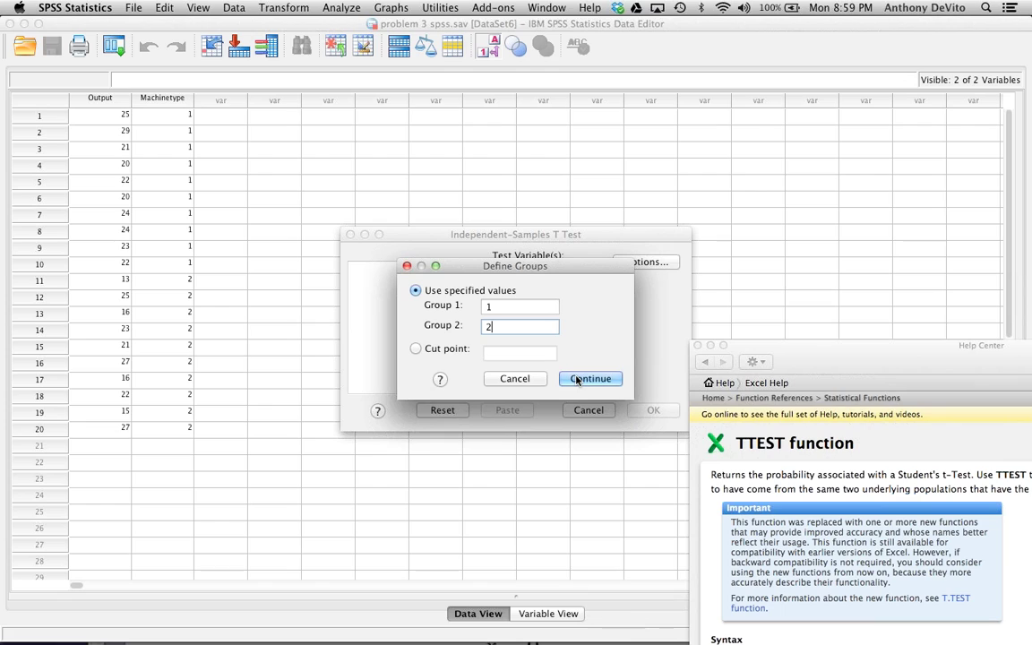
left_click(578, 379)
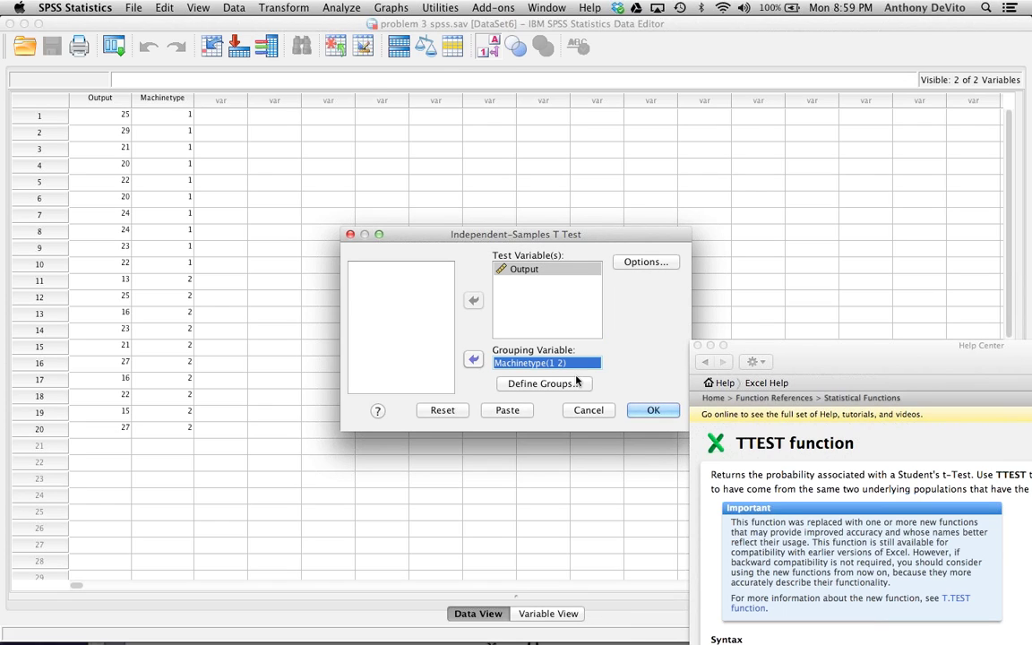
left_click(653, 409)
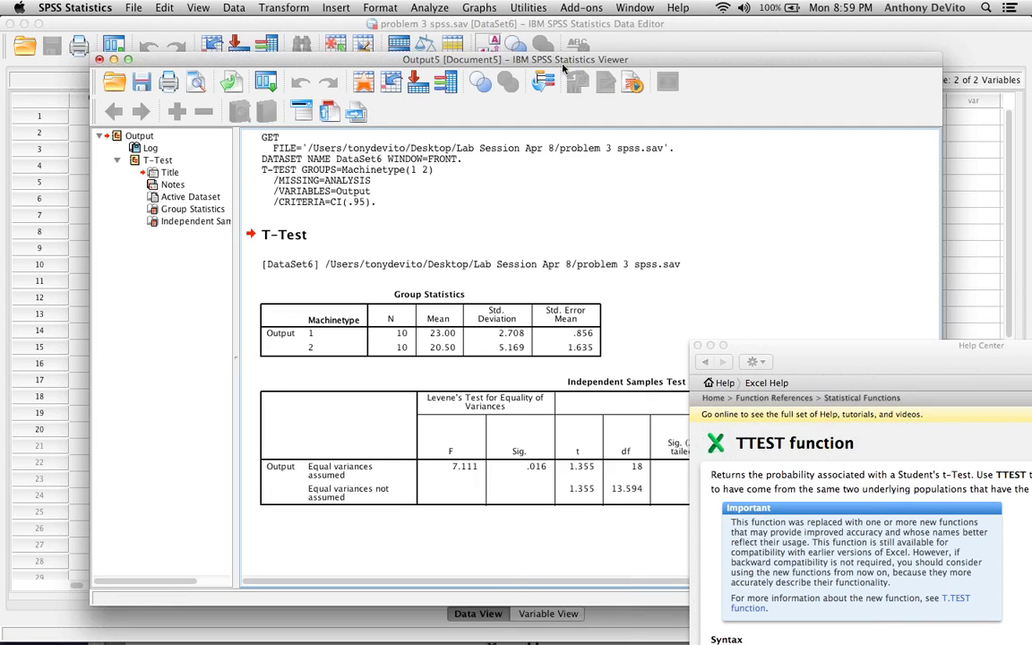
Examine the Group Statistics and Independent Samples Test tables, closing the Excel Help window that covers the output
left_click_drag(562, 68, 403, 33)
left_click(273, 300)
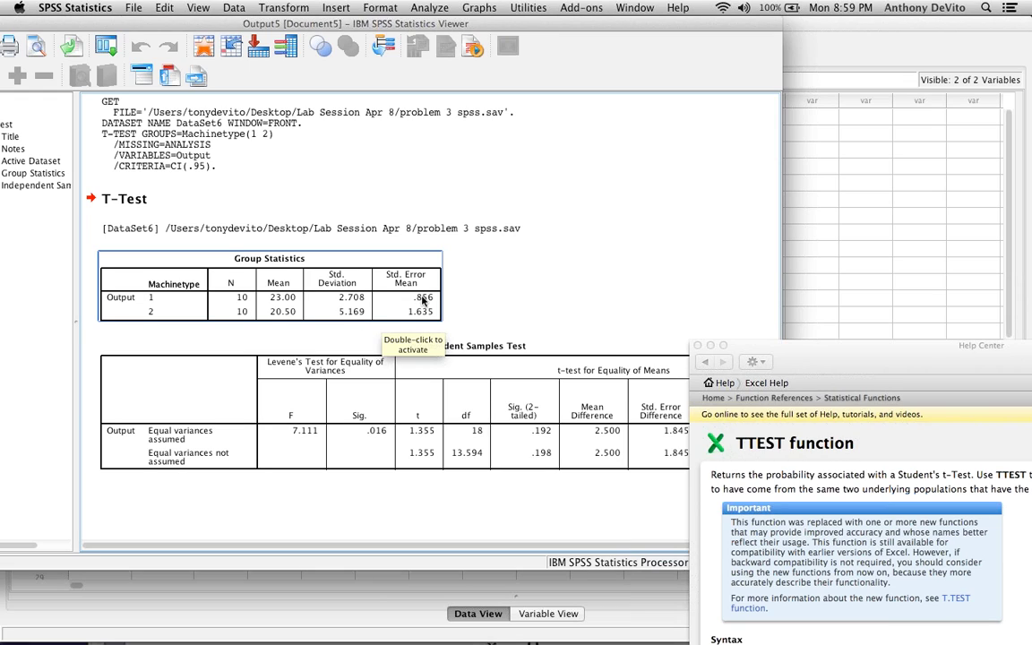
scroll(414, 260, "right", 5)
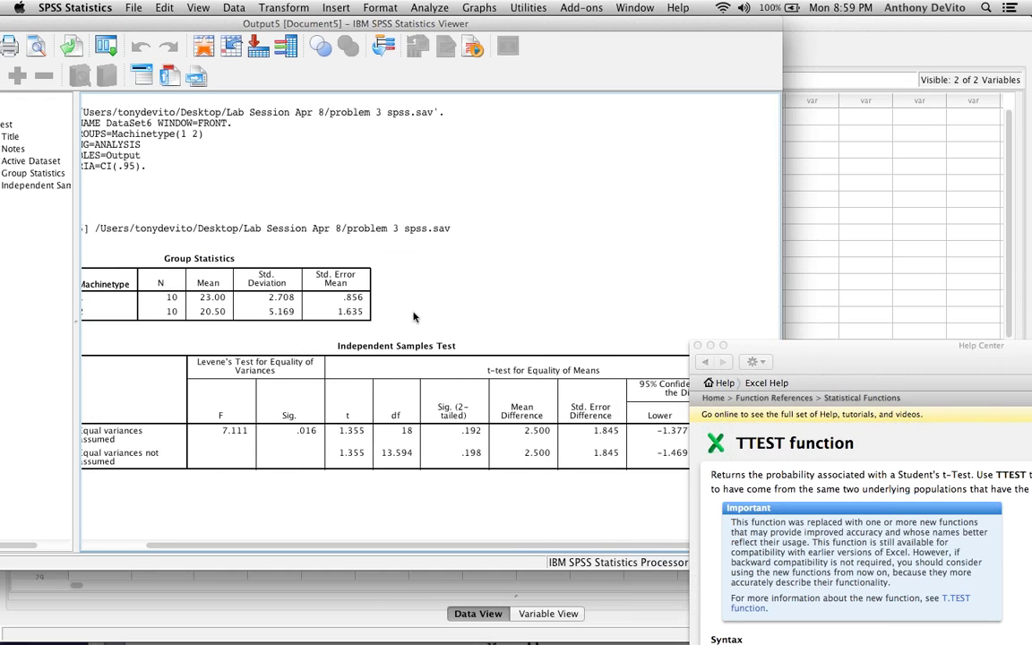
scroll(408, 287, "left", 5)
left_click(346, 400)
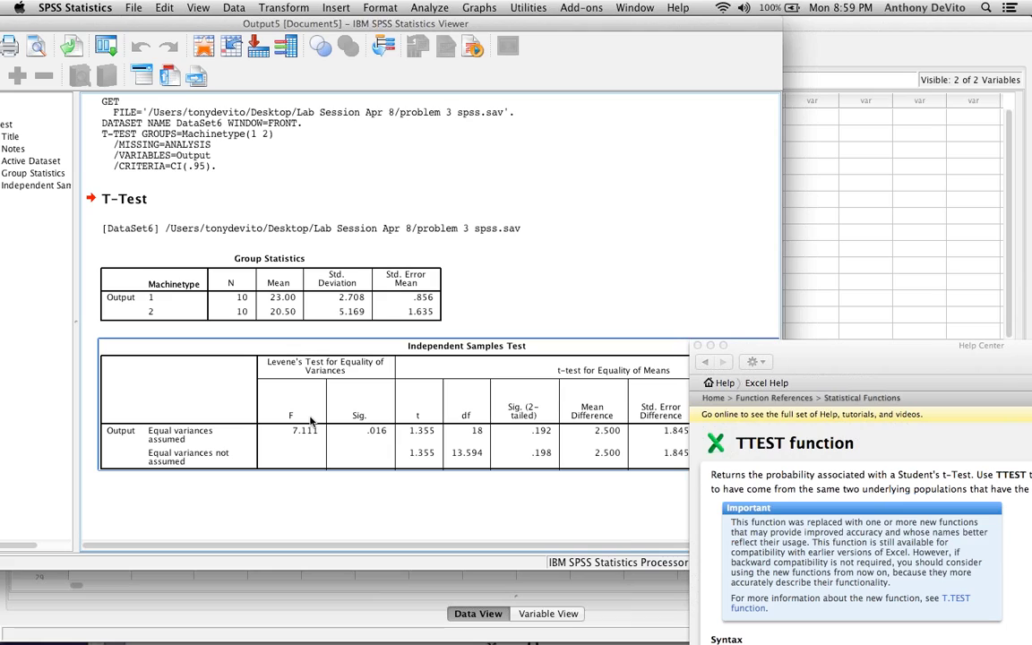
scroll(448, 421, "right", 2)
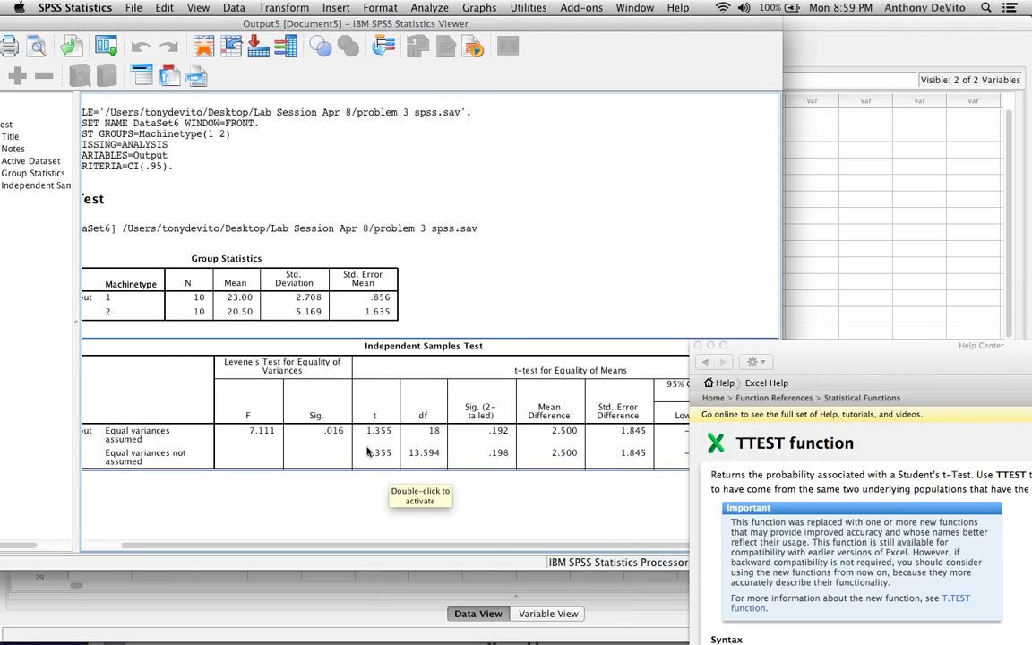
left_click(698, 345)
scroll(182, 433, "left", 2)
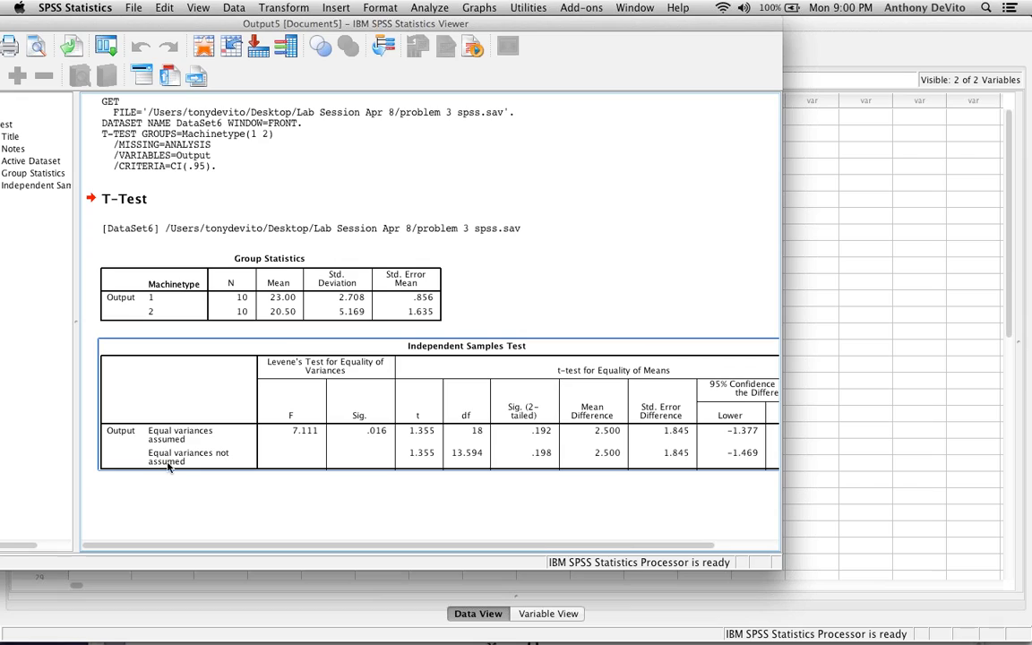
Compare the two machine types' means and standard deviations, Levene's test, and the two-tailed significance for equal and unequal variances
left_click(209, 301)
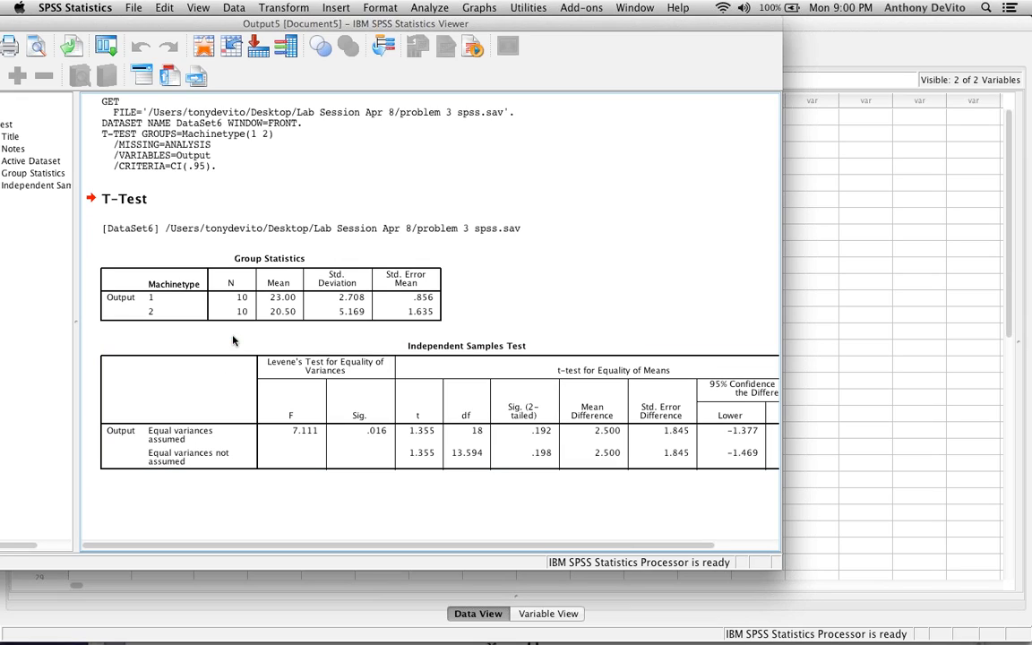
left_click(339, 309)
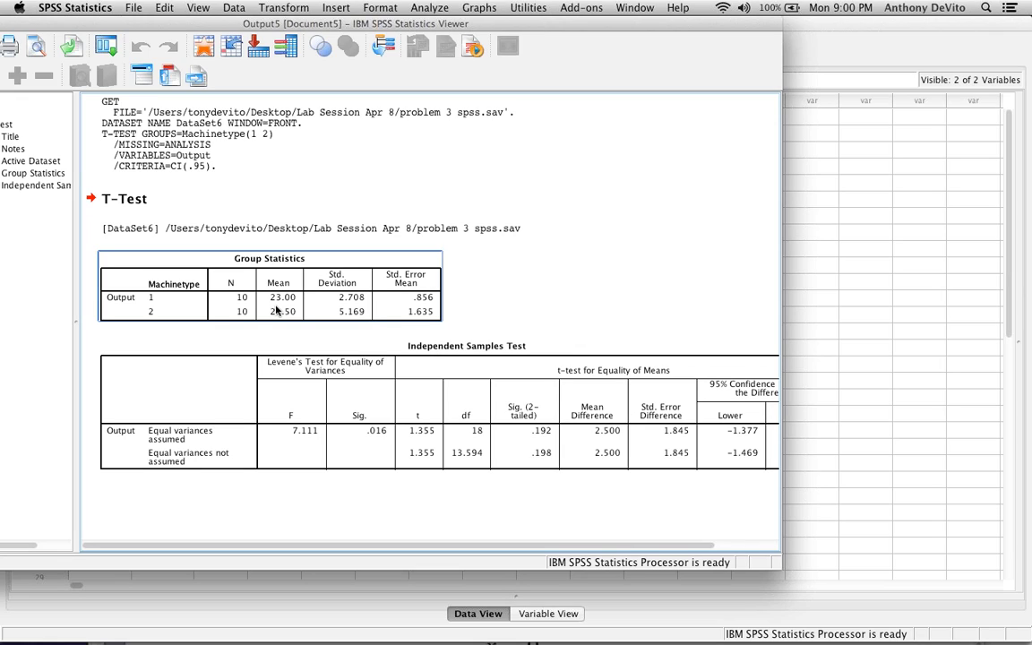
left_click(292, 373)
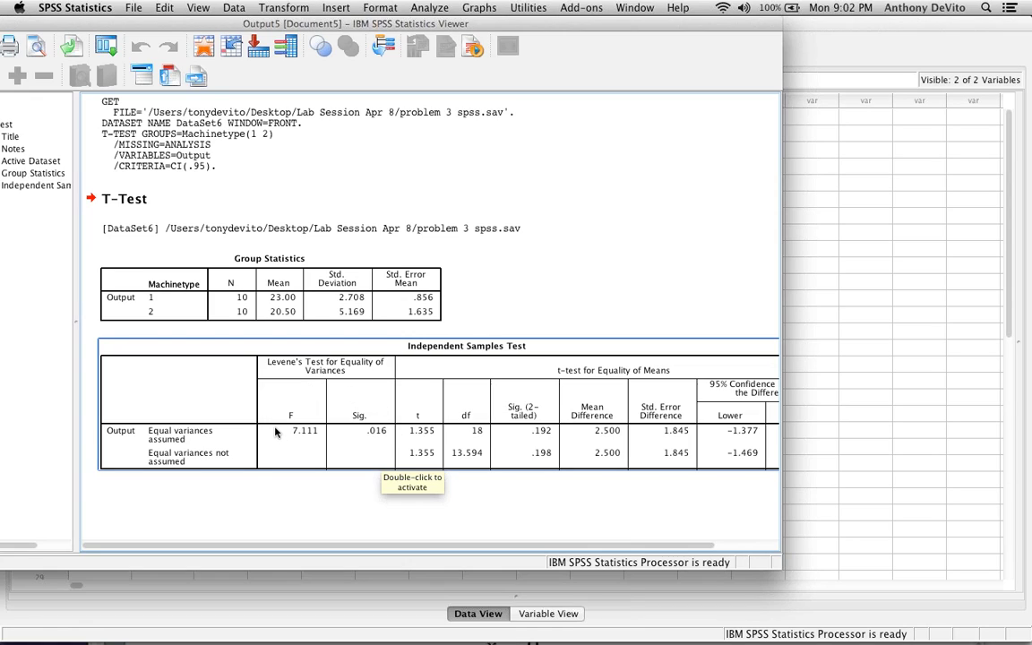
left_click(341, 342)
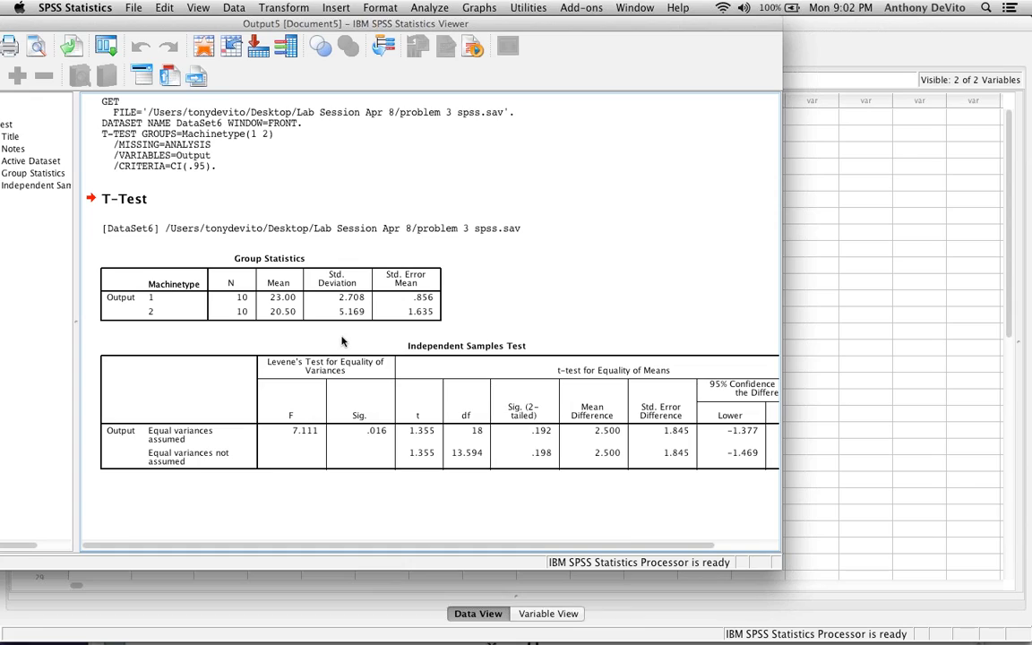
left_click(247, 339)
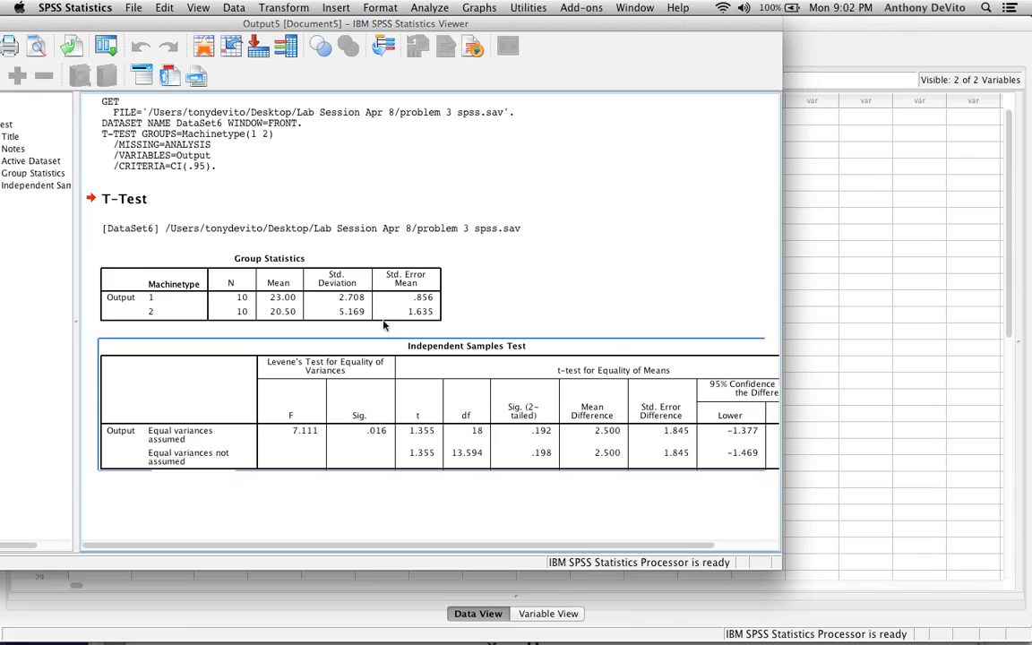
left_click(428, 274)
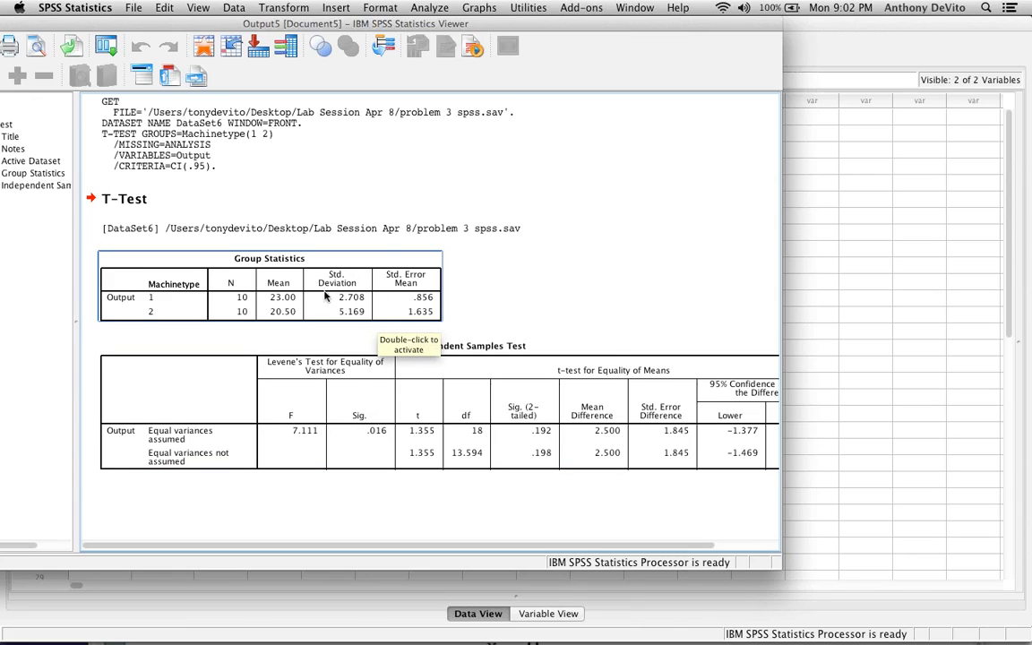
left_click(301, 357)
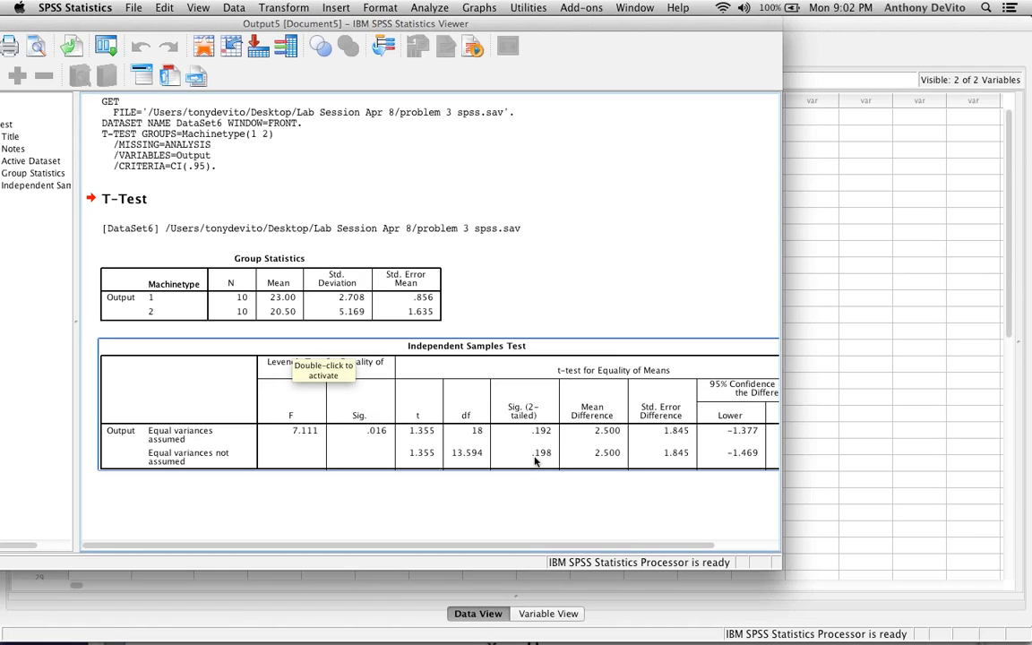
scroll(535, 461, "right", 3)
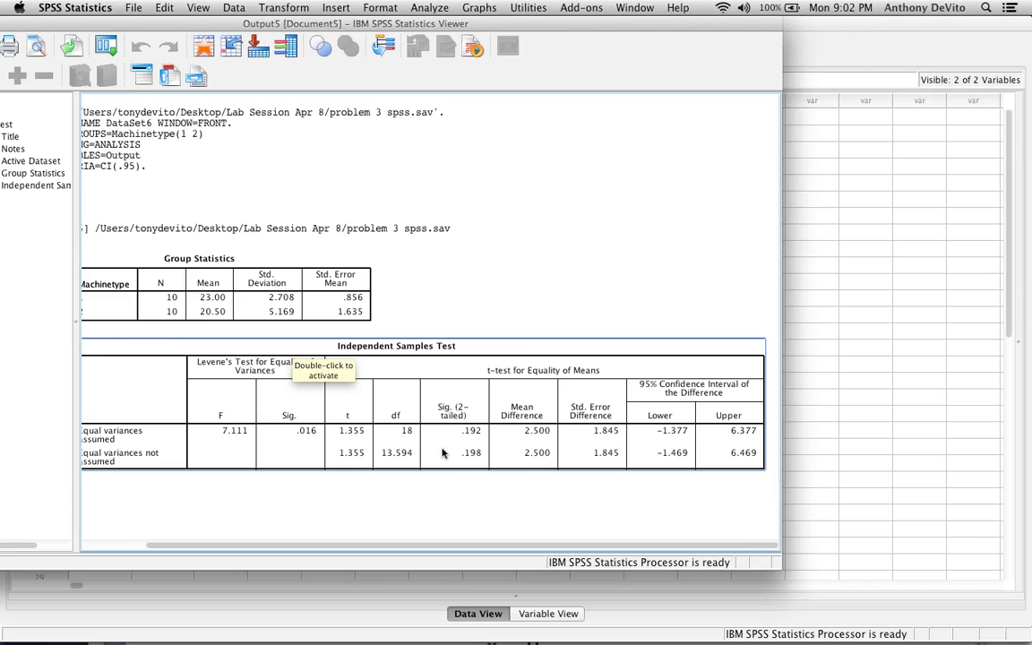